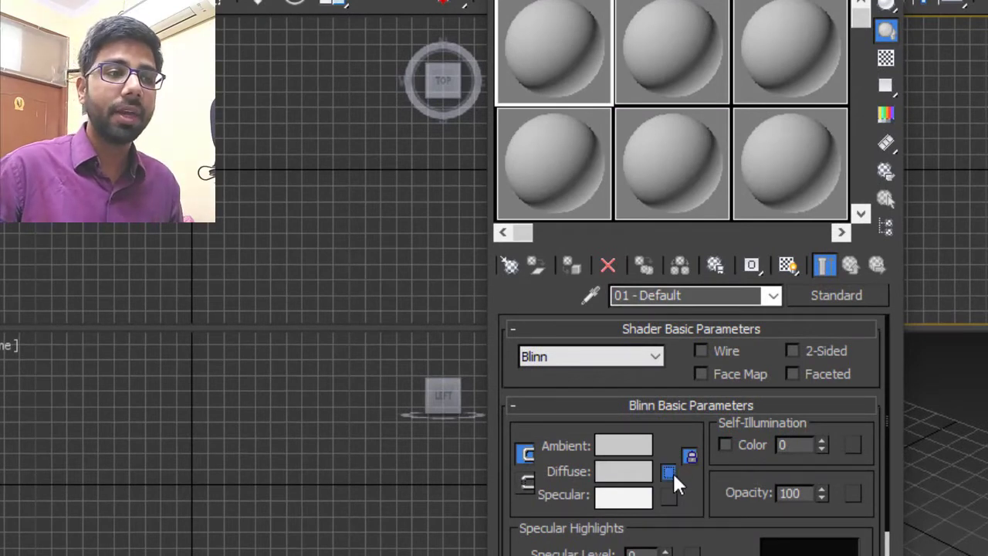
# Step: Load the cloth image from the Desktop as a Bitmap map for the first material's Diffuse color and move the Material Editor aside
pyautogui.click(669, 472)
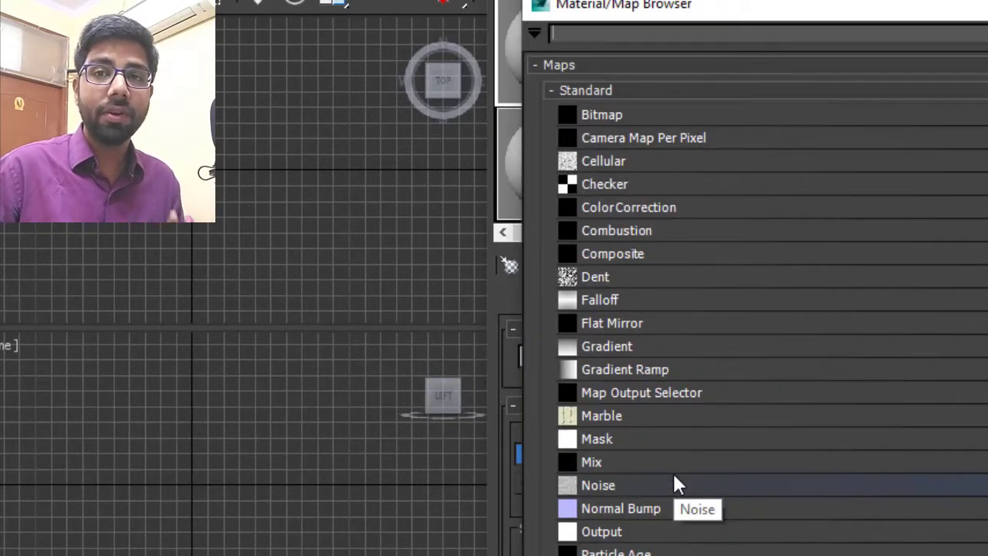
pyautogui.click(616, 118)
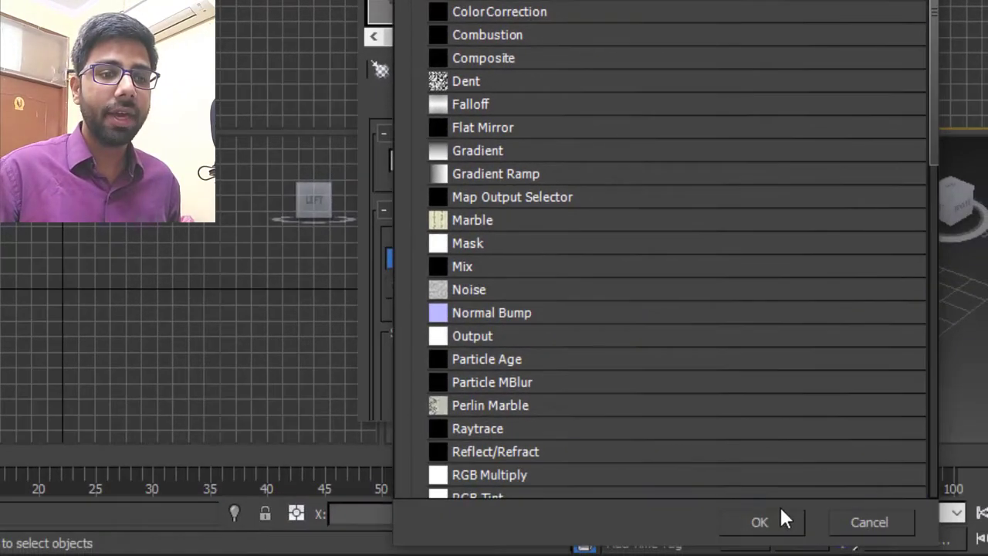
pyautogui.click(776, 519)
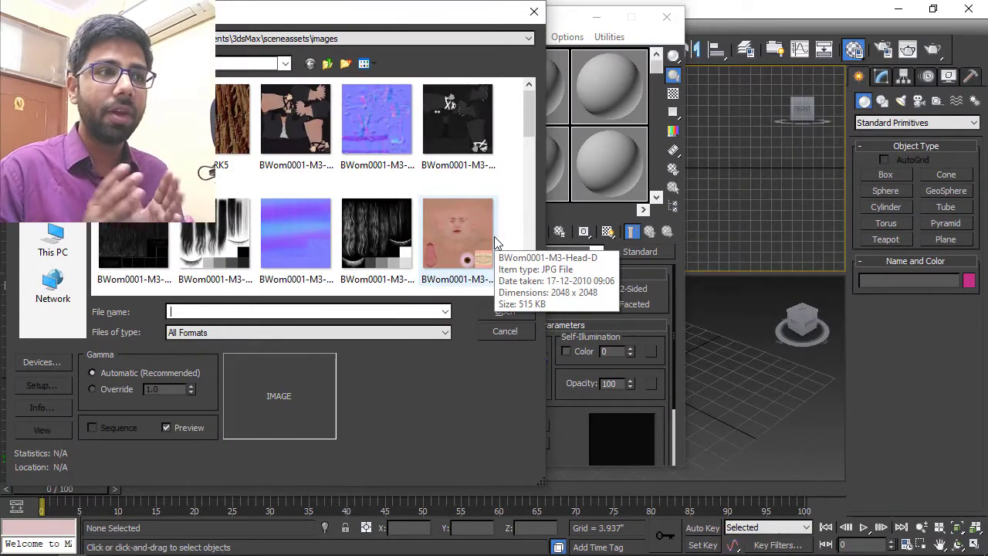
pyautogui.scroll(-5, 495, 242)
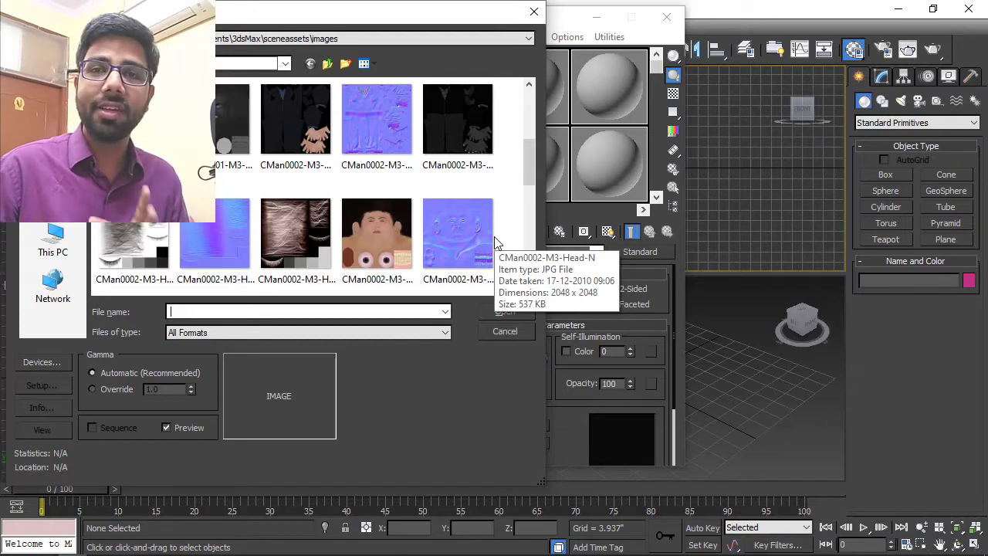
pyautogui.click(53, 146)
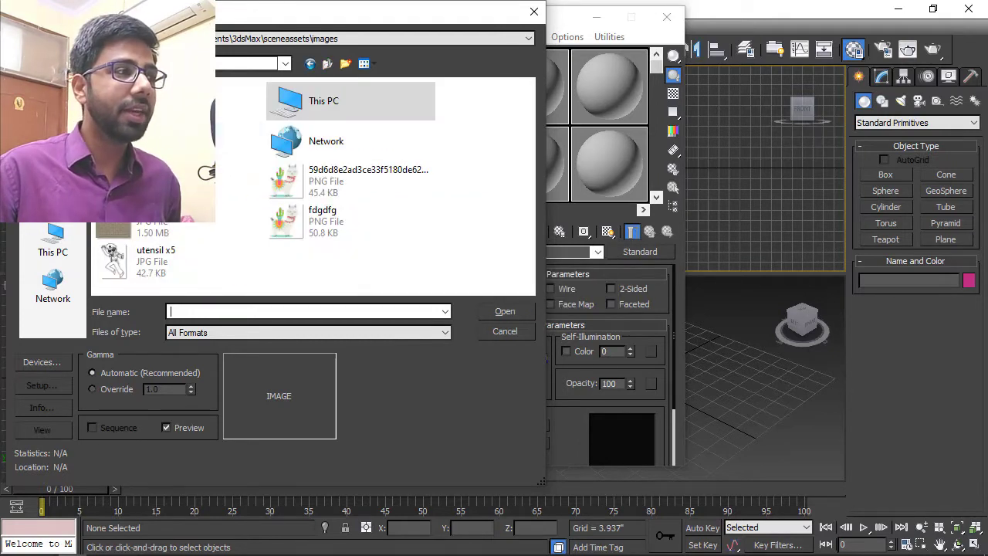
pyautogui.click(149, 226)
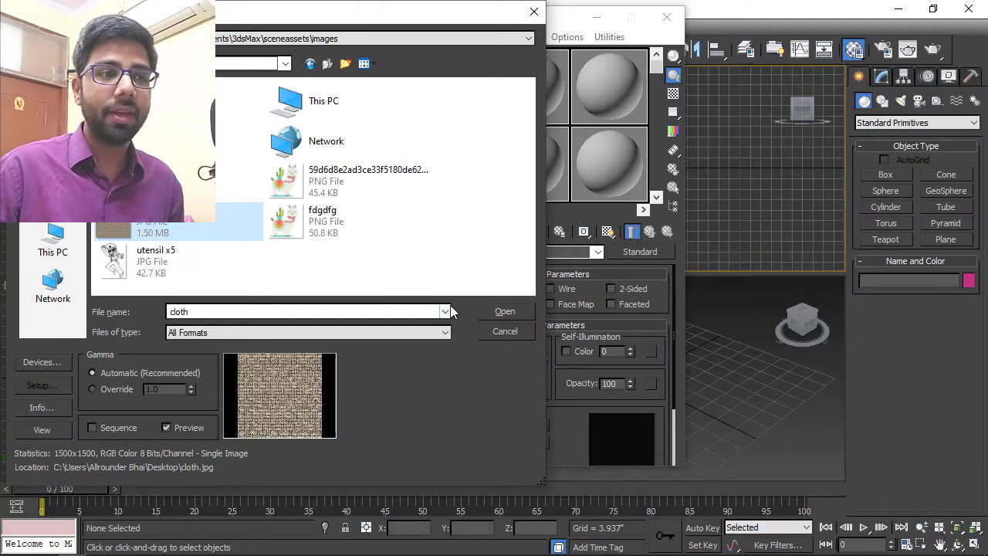
pyautogui.click(500, 312)
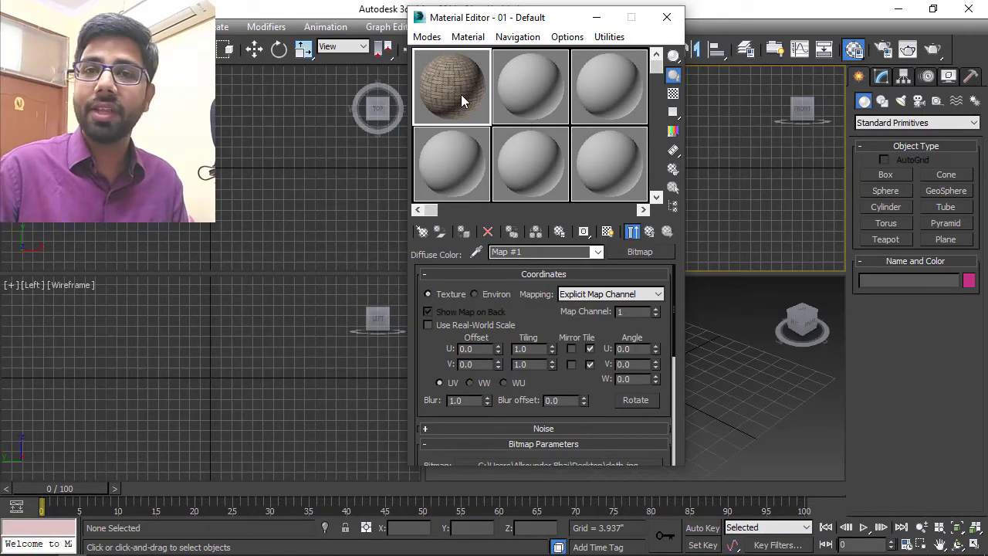
pyautogui.moveTo(550, 16); pyautogui.dragTo(336, 46)
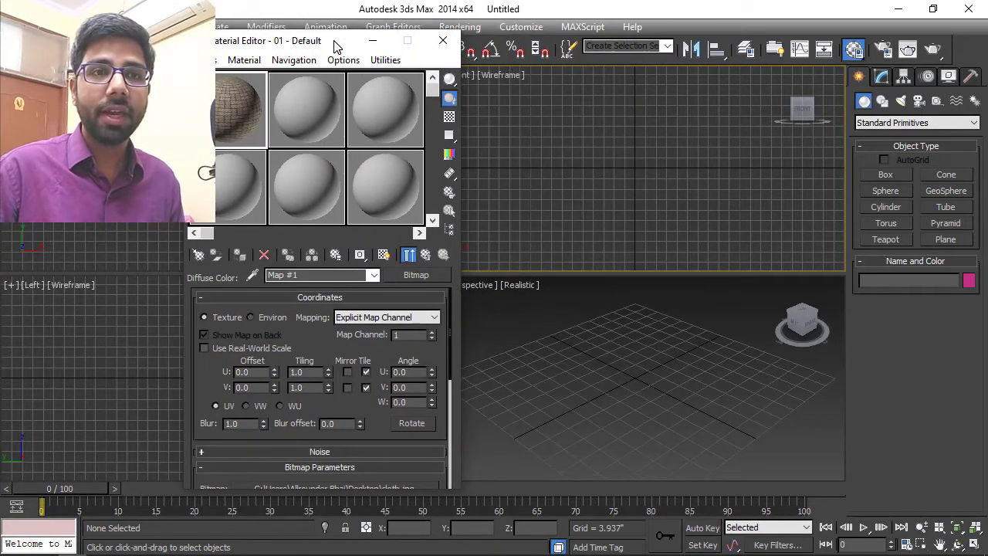
pyautogui.click(886, 191)
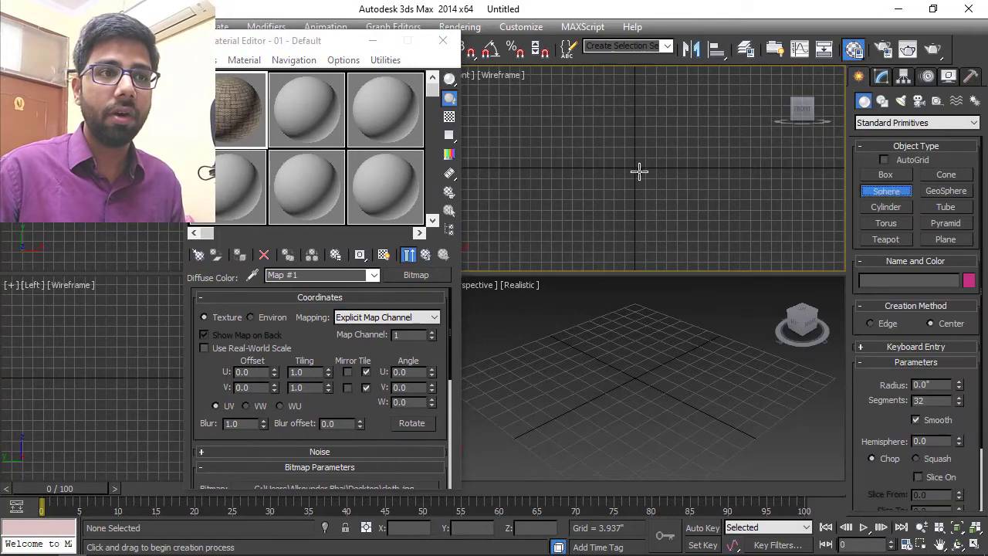
pyautogui.moveTo(634, 168); pyautogui.dragTo(676, 168)
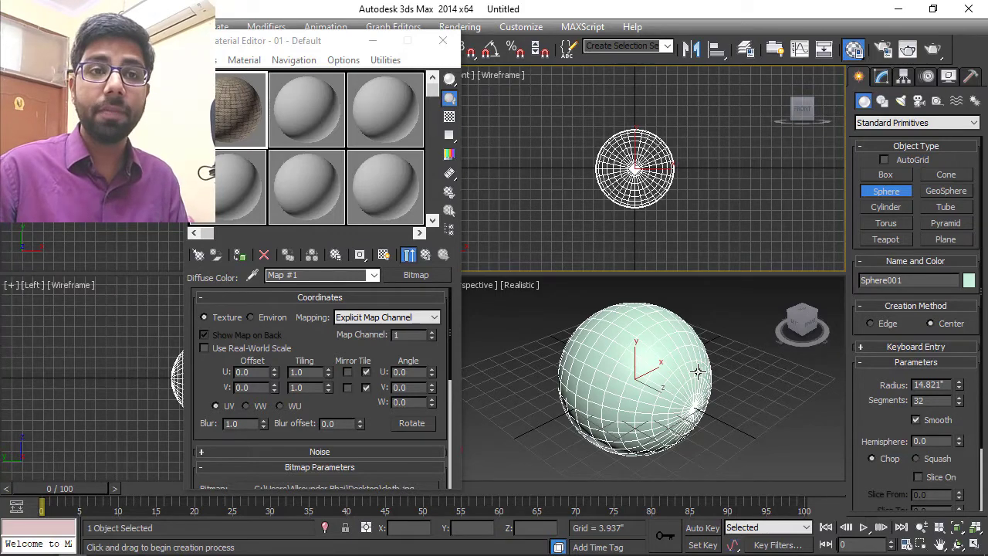
pyautogui.press('Delete')
# Step: Create a box in the Front viewport about 32" long, 33.4" wide and 30.5" high
pyautogui.click(886, 175)
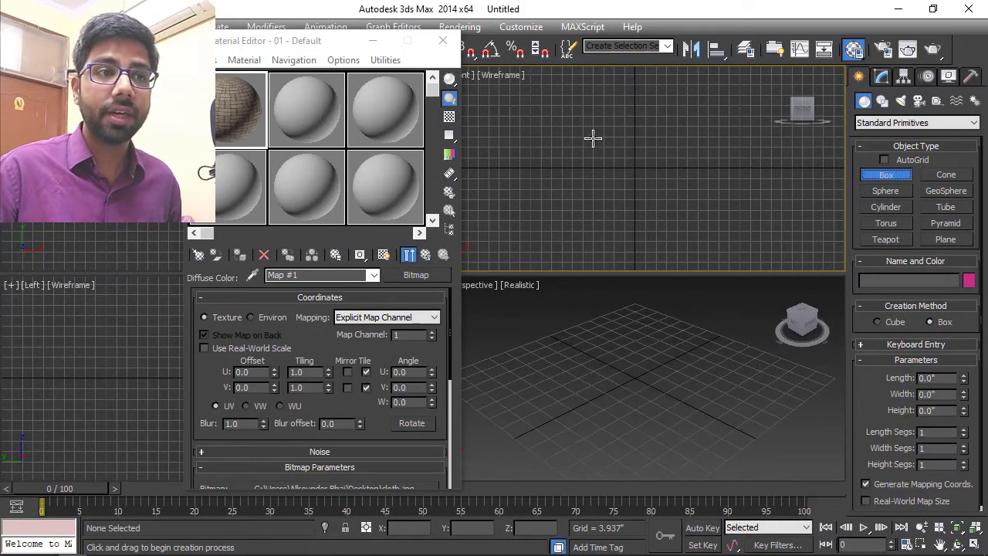
pyautogui.moveTo(595, 137); pyautogui.dragTo(683, 221)
pyautogui.click(684, 142)
pyautogui.scroll(-5, 620, 345)
pyautogui.scroll(1, 629, 388)
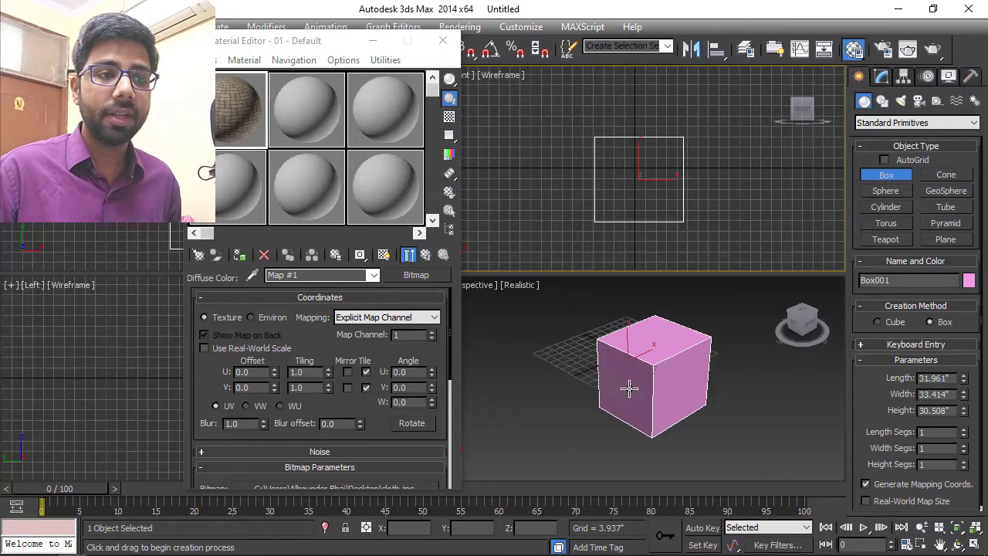
pyautogui.scroll(1, 616, 371)
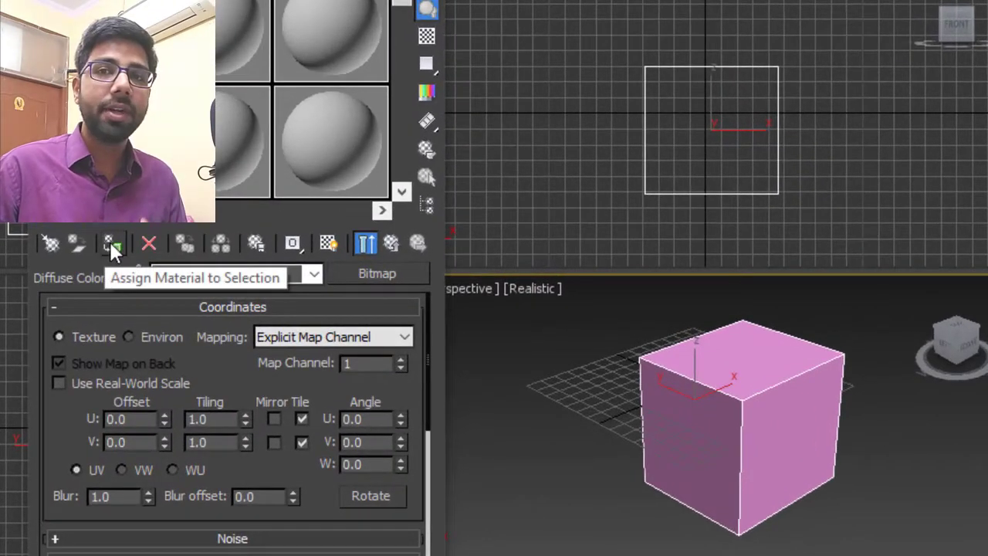
# Step: Assign the cloth material to the selected box and show its texture shaded in the viewport
pyautogui.click(111, 247)
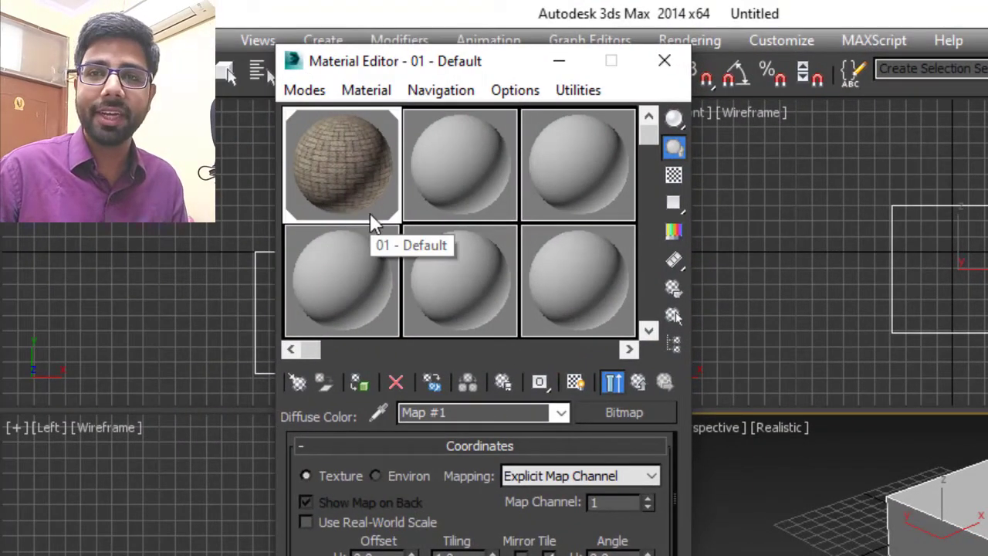
pyautogui.click(574, 383)
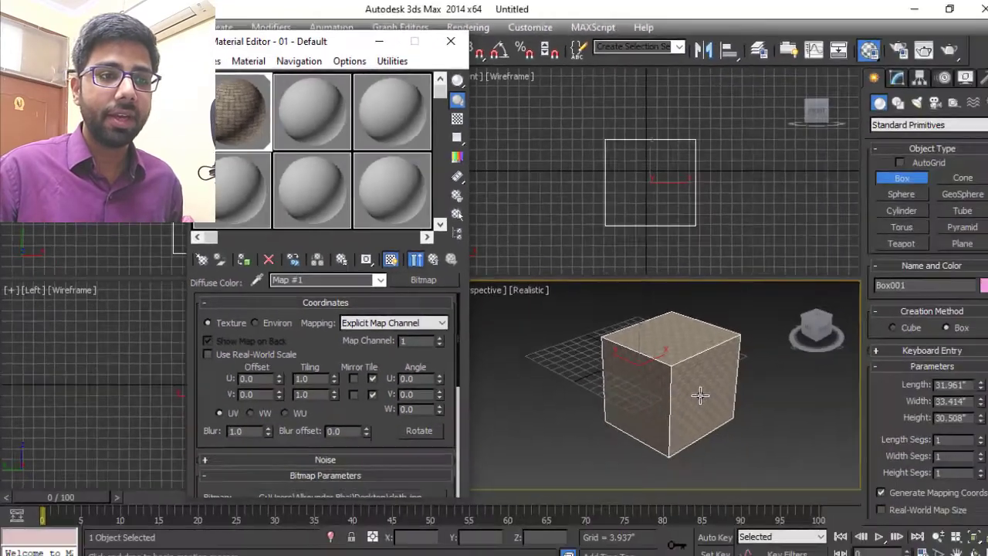
pyautogui.scroll(3, 724, 407)
pyautogui.keyDown('alt'); pyautogui.moveTo(739, 431); pyautogui.dragTo(705, 424, button='middle'); pyautogui.keyUp('alt')
pyautogui.scroll(5, 677, 413)
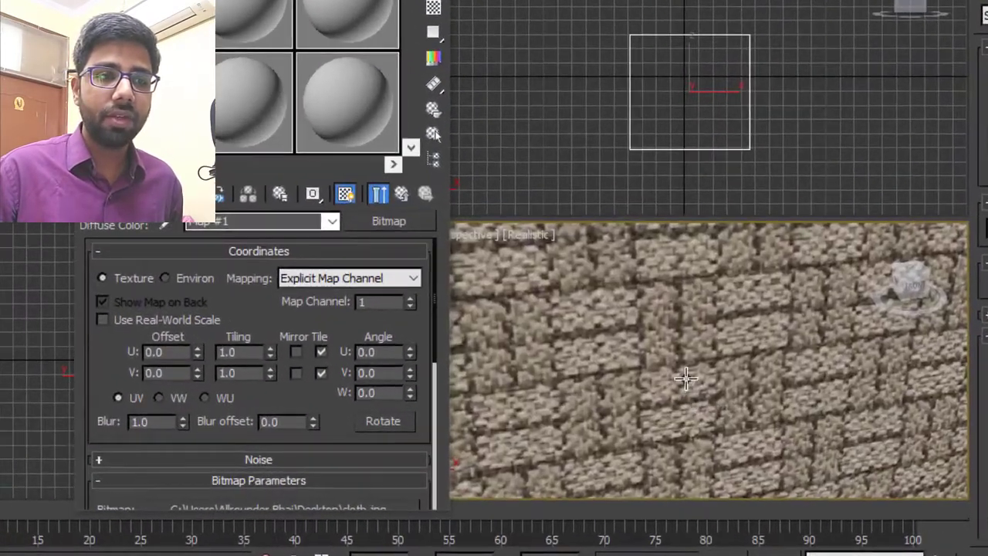
pyautogui.scroll(-4, 680, 382)
pyautogui.keyDown('alt'); pyautogui.moveTo(657, 388); pyautogui.dragTo(737, 316, button='middle'); pyautogui.keyUp('alt')
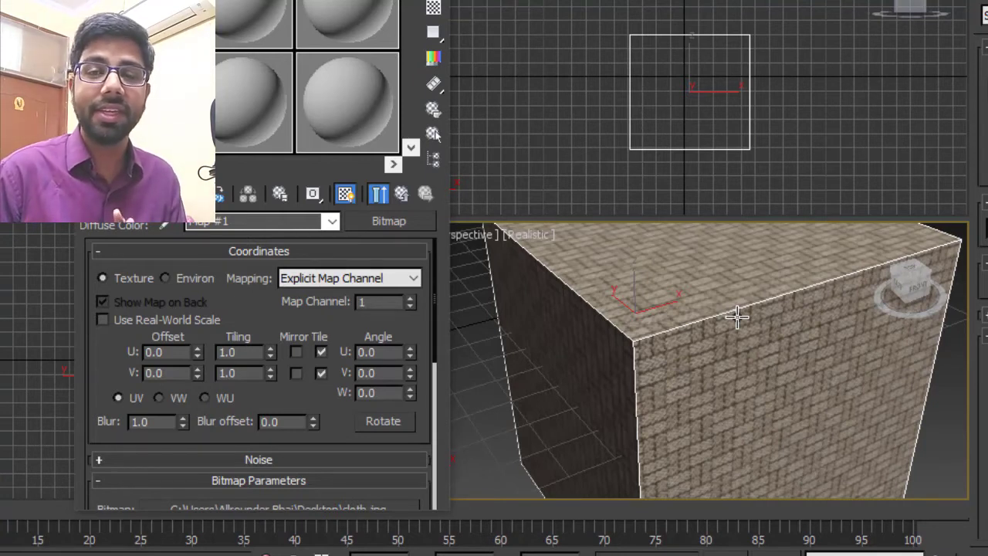
# Step: Set the cloth map's U and V tiling to 5
pyautogui.moveTo(275, 323); pyautogui.dragTo(298, 254)
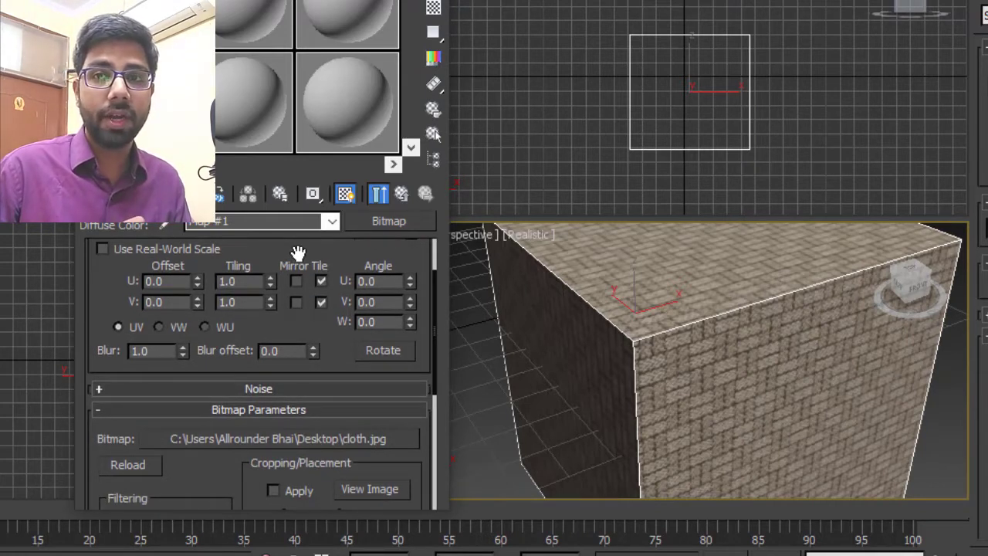
pyautogui.doubleClick(254, 281)
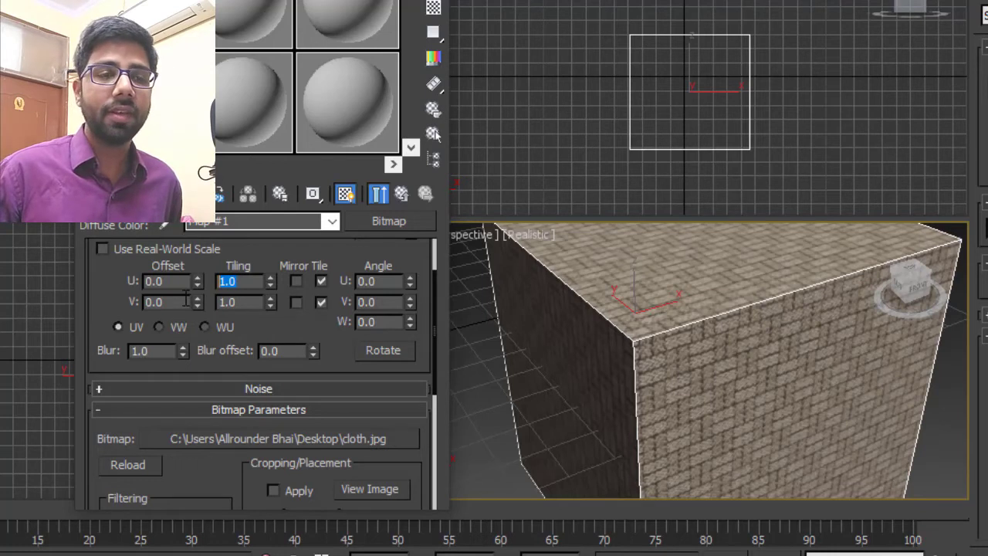
pyautogui.write('5')
pyautogui.press('Tab')
pyautogui.write('5')
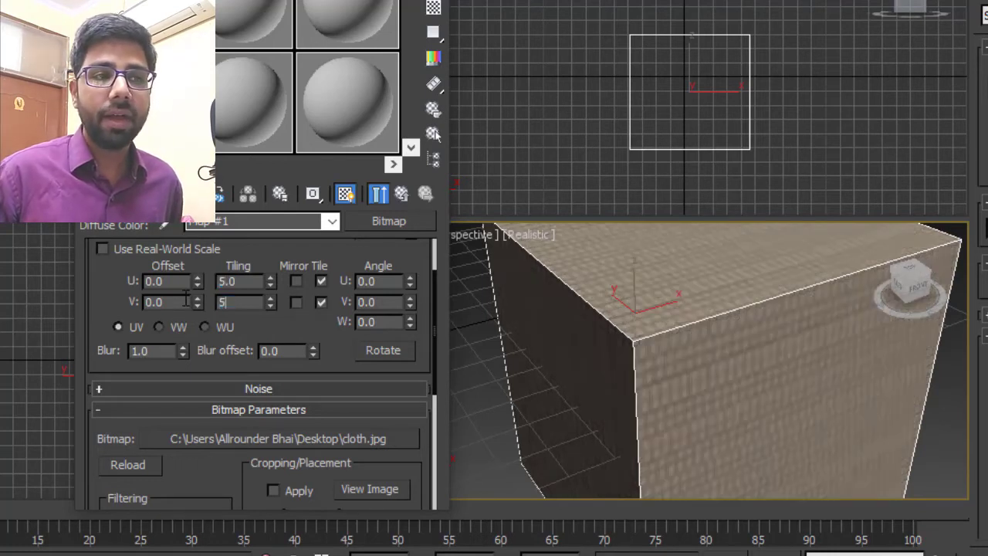
pyautogui.press('Tab')
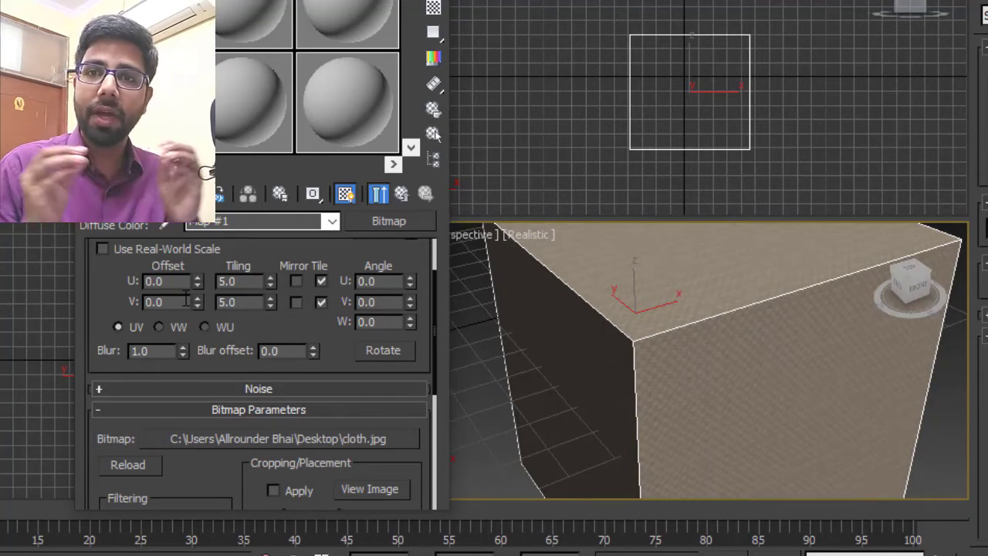
# Step: Set the cloth map's U and V tiling to 0.2 and inspect the enlarged weave on the box
pyautogui.press('Tab')
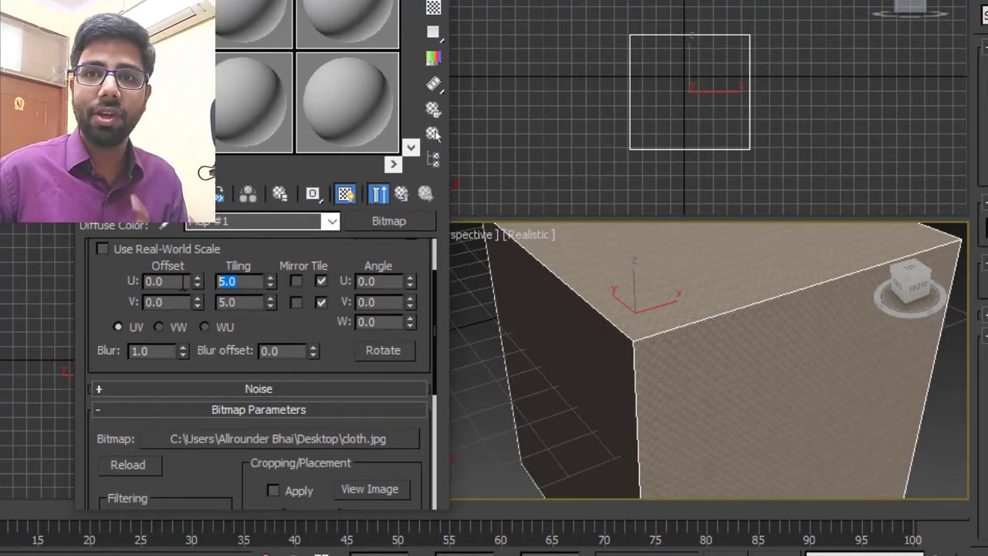
pyautogui.write('0.2')
pyautogui.press('Tab')
pyautogui.write('0.')
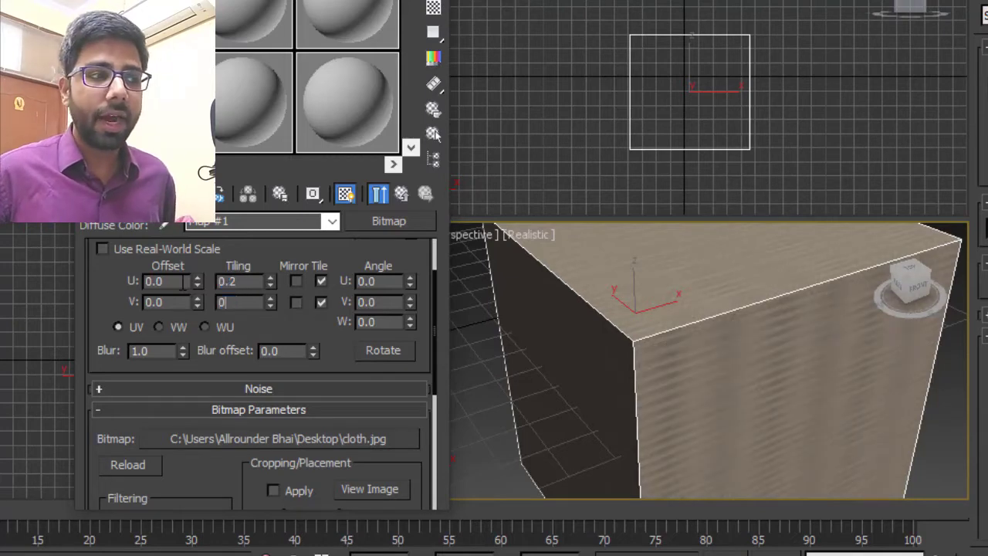
pyautogui.write('2')
pyautogui.press('Return')
pyautogui.scroll(-5, 727, 375)
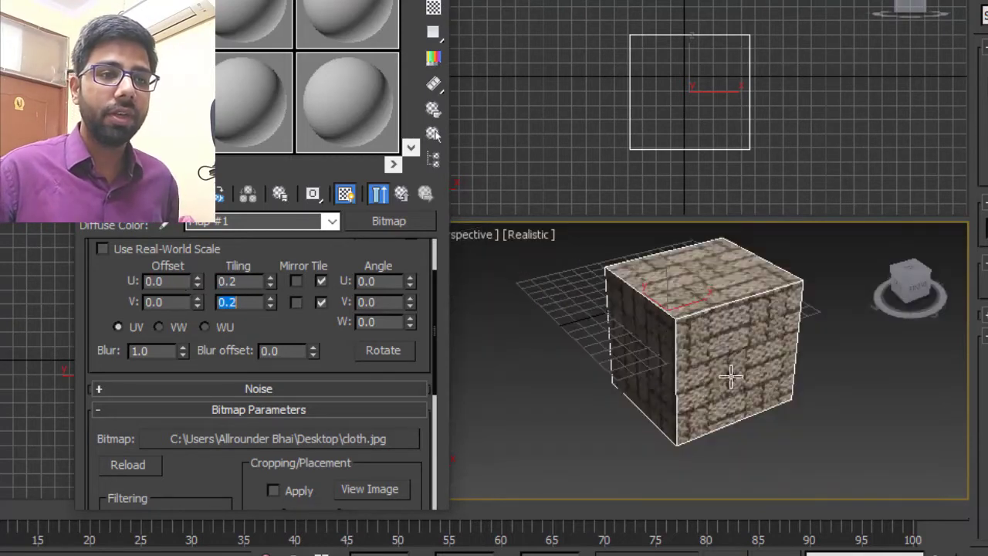
pyautogui.keyDown('alt'); pyautogui.moveTo(741, 378); pyautogui.dragTo(729, 340, button='middle'); pyautogui.keyUp('alt')
pyautogui.scroll(3, 741, 364)
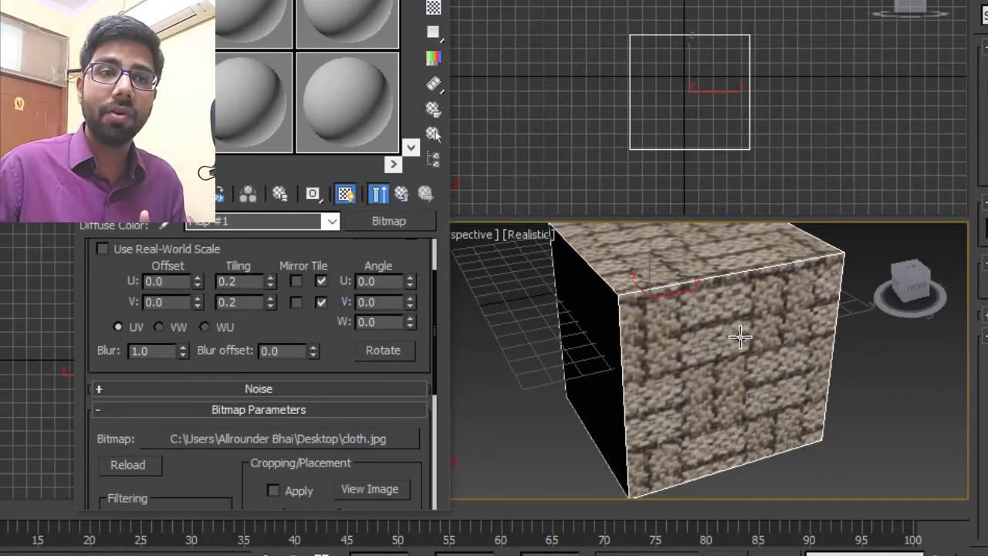
pyautogui.scroll(-4, 738, 322)
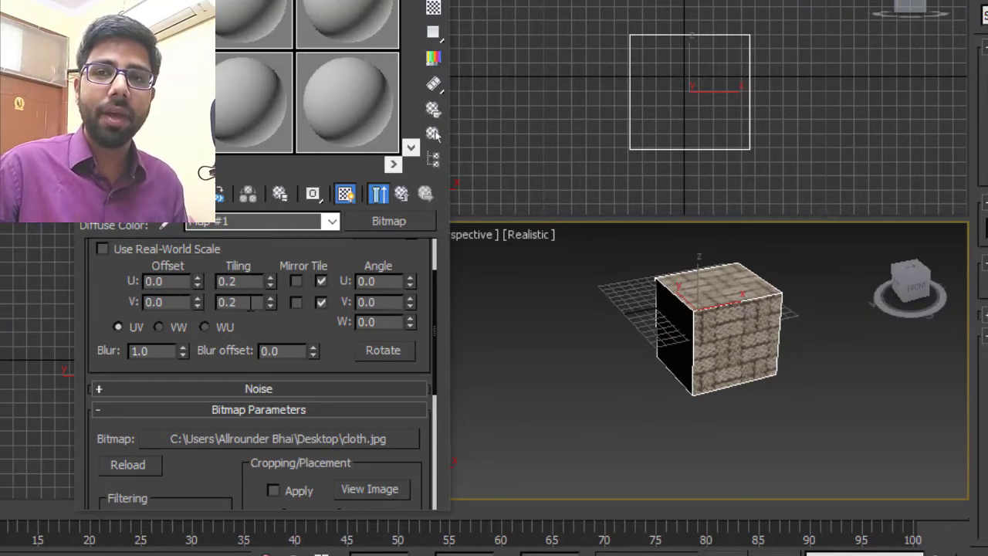
# Step: Set only the cloth map's V tiling to 0.5 and inspect the stretched weave on the box
pyautogui.moveTo(250, 303); pyautogui.dragTo(170, 305)
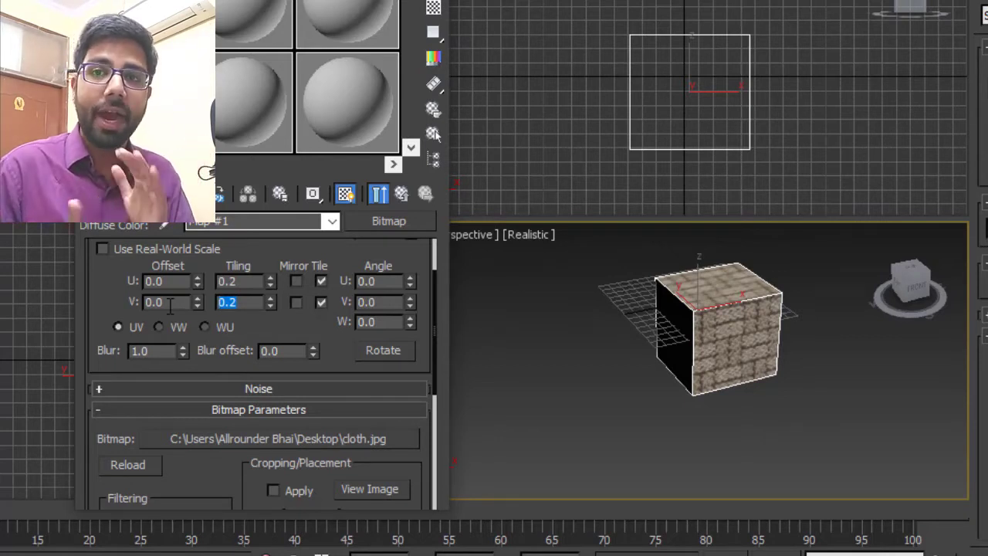
pyautogui.write('0.')
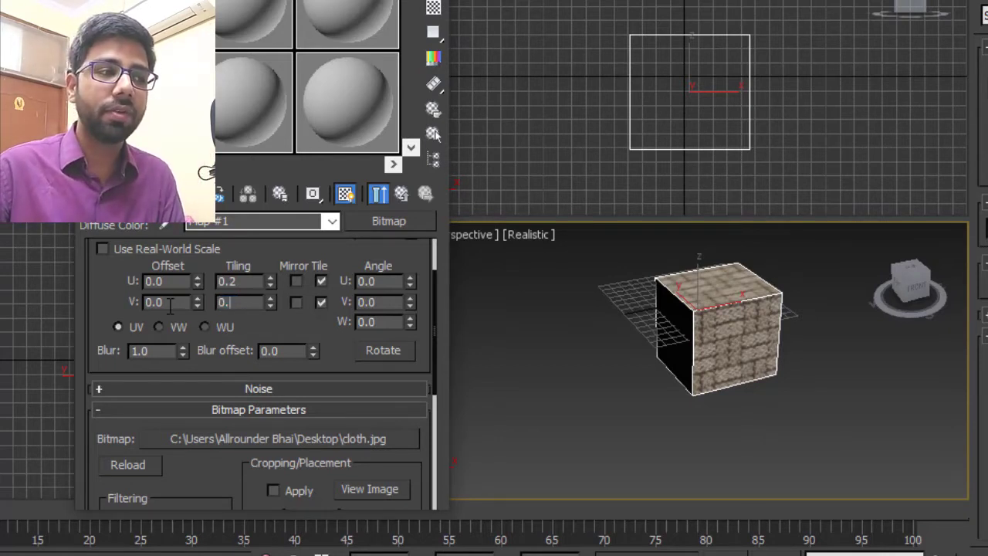
pyautogui.write('5')
pyautogui.press('Return')
pyautogui.scroll(5, 729, 328)
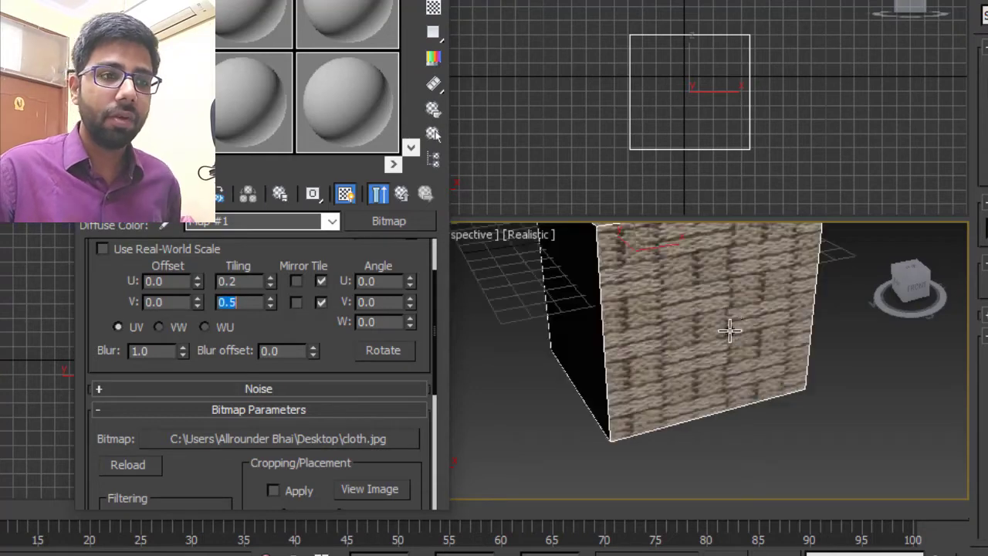
pyautogui.keyDown('alt'); pyautogui.moveTo(731, 286); pyautogui.dragTo(789, 341, button='middle'); pyautogui.keyUp('alt')
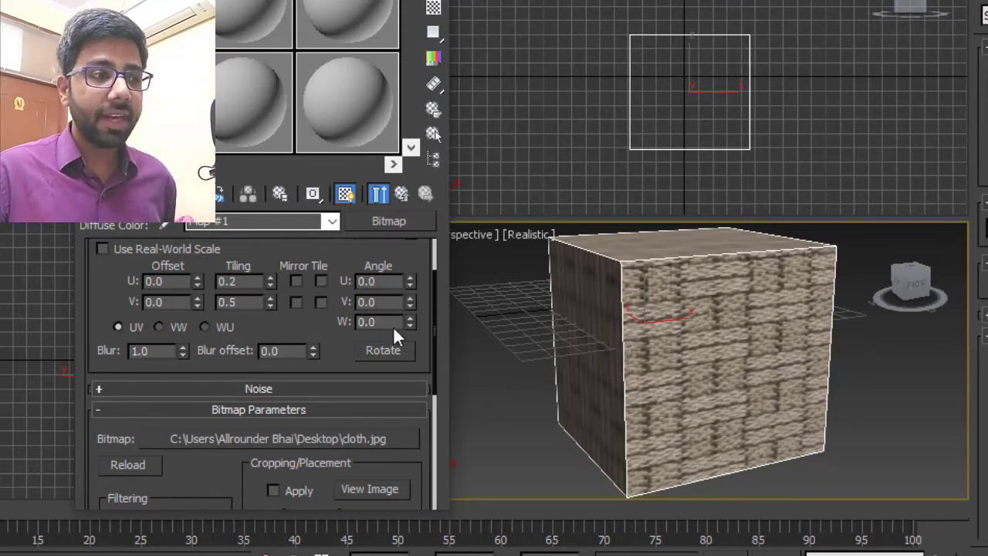
# Step: Try rotating the cloth map to a U angle of 90 and return the angle to 0
pyautogui.click(383, 283)
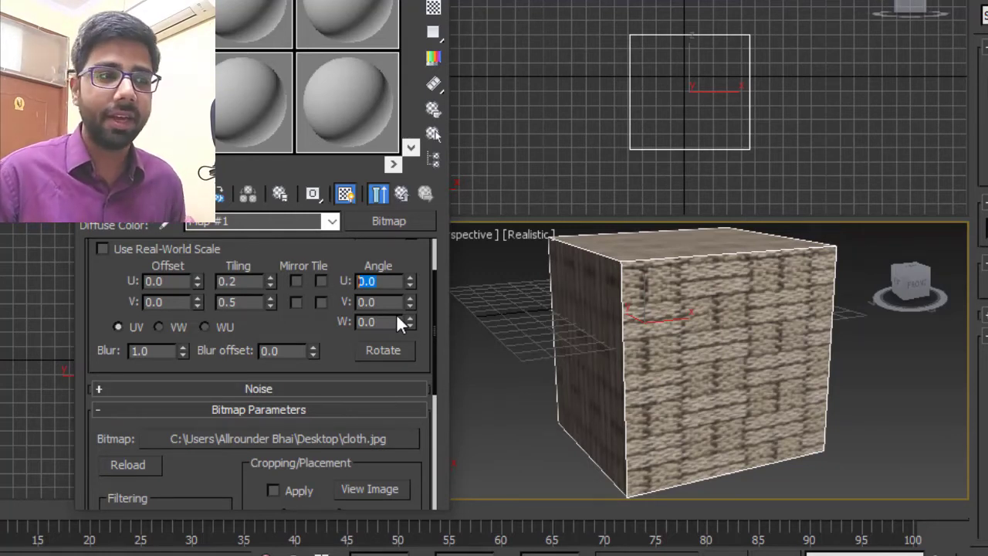
pyautogui.keyDown('alt'); pyautogui.moveTo(652, 309); pyautogui.dragTo(716, 334, button='middle'); pyautogui.keyUp('alt')
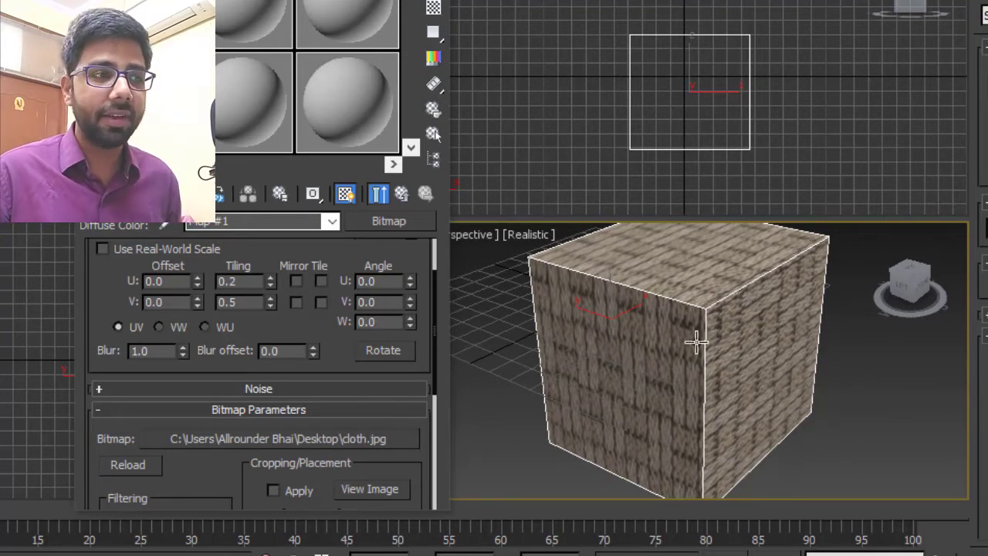
pyautogui.moveTo(409, 279); pyautogui.dragTo(311, 292)
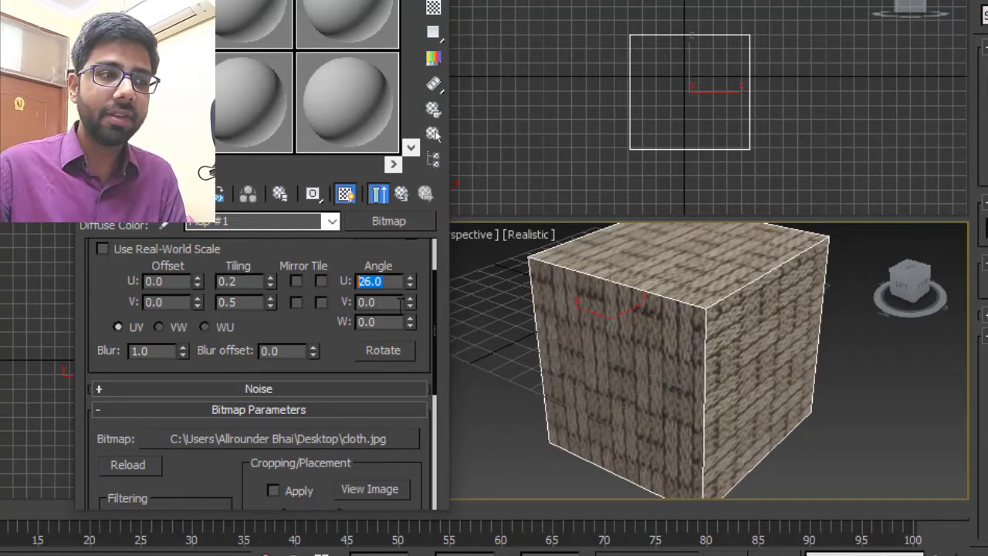
pyautogui.write('90')
pyautogui.press('Return')
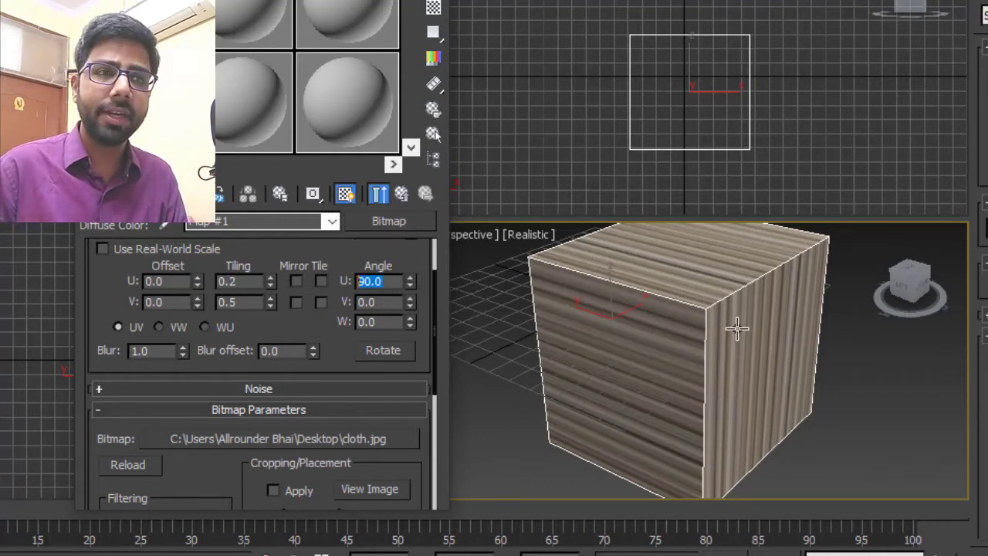
pyautogui.write('0')
pyautogui.press('Tab')
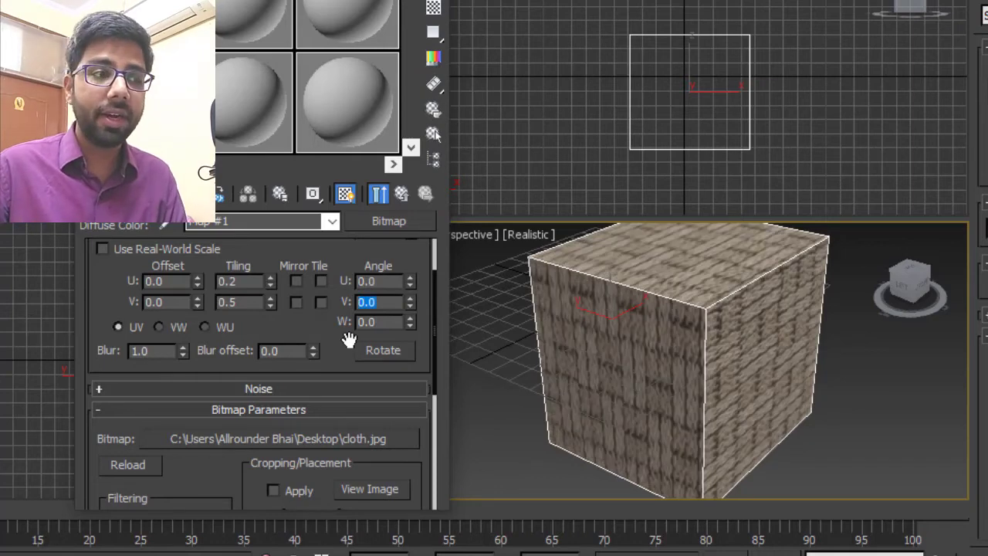
# Step: Try rotating the cloth map to a V angle of 90 and return the angle to 0
pyautogui.write('90')
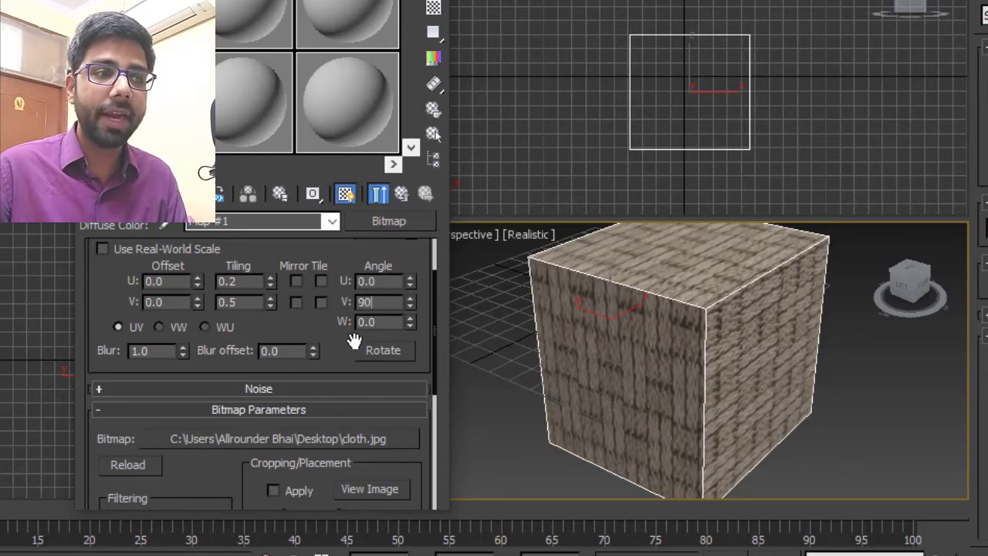
pyautogui.press('Return')
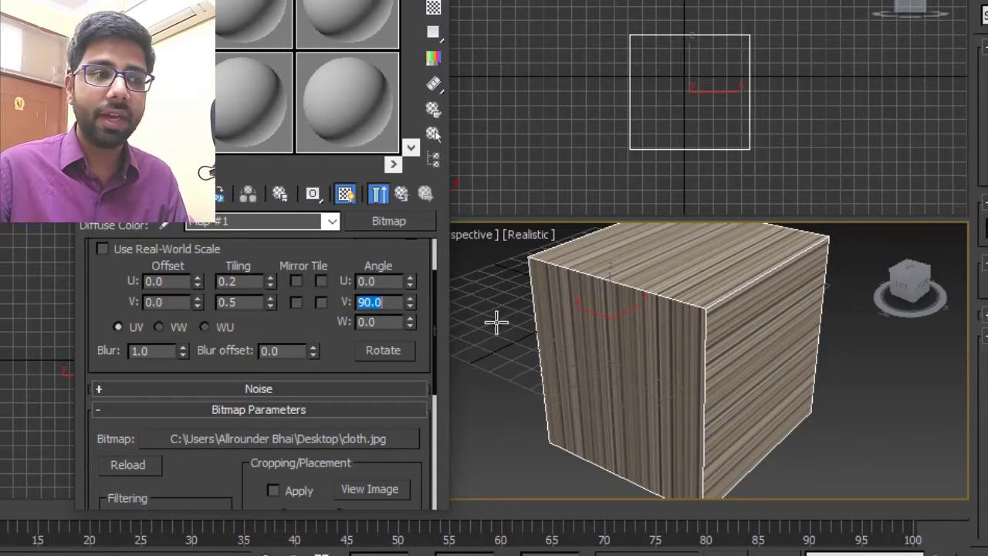
pyautogui.write('0')
pyautogui.press('Return')
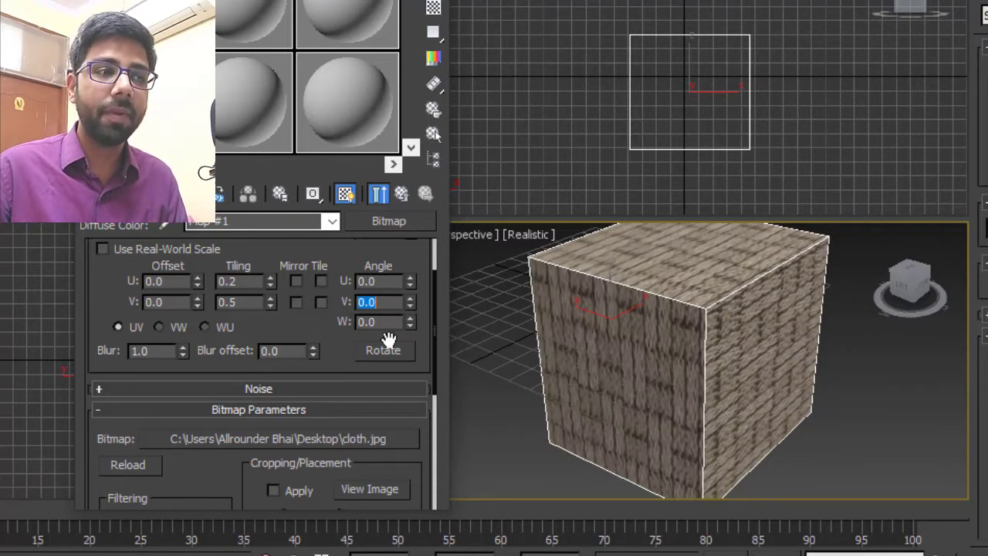
# Step: Set the cloth map's W angle to 90 and inspect the weave direction on the box's side faces
pyautogui.doubleClick(378, 323)
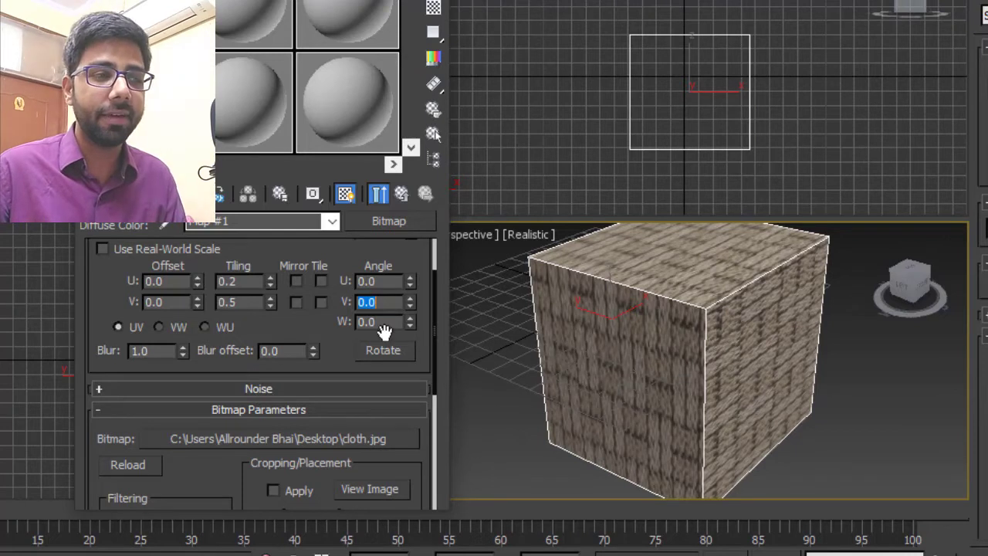
pyautogui.write('90')
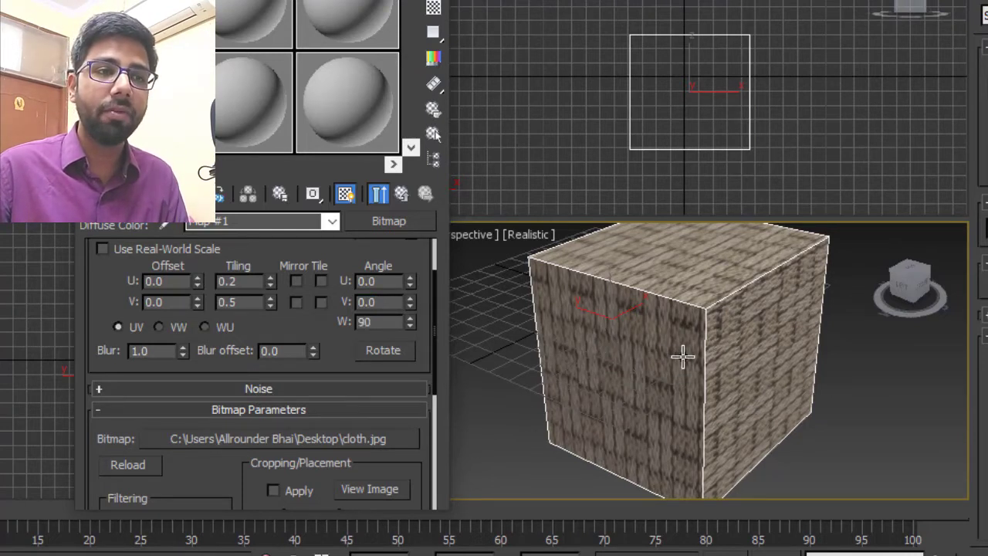
pyautogui.press('Return')
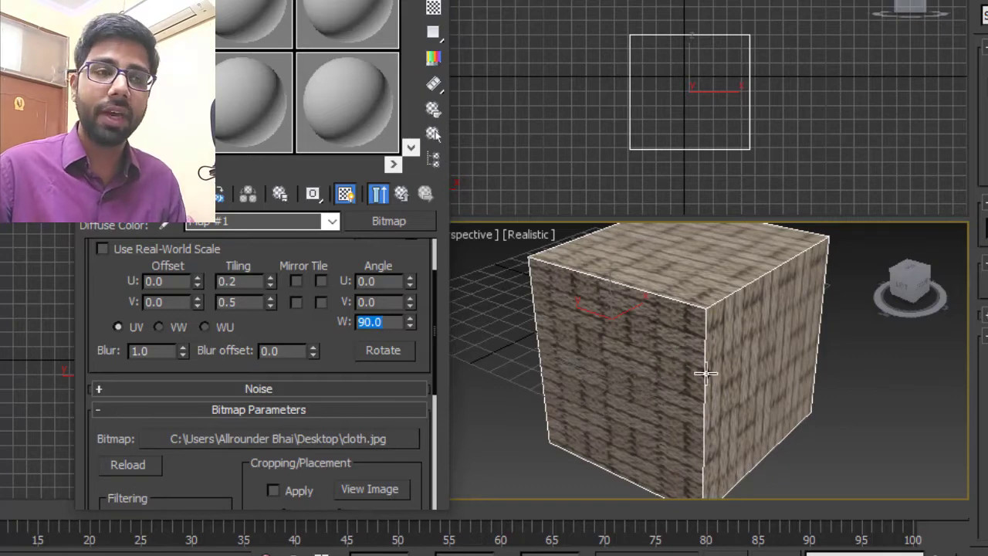
pyautogui.keyDown('alt'); pyautogui.moveTo(776, 355); pyautogui.dragTo(747, 344, button='middle'); pyautogui.keyUp('alt')
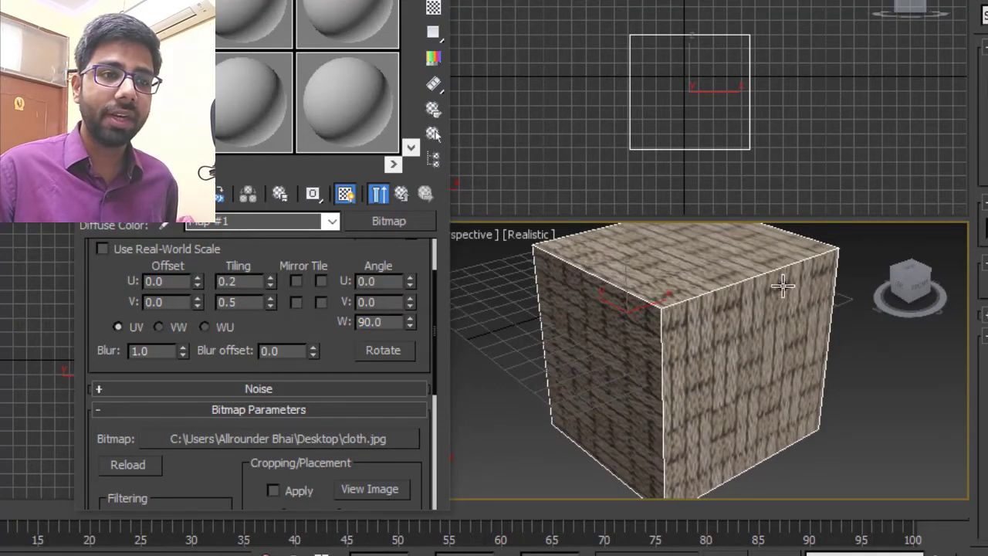
pyautogui.keyDown('alt'); pyautogui.moveTo(804, 356); pyautogui.dragTo(762, 388, button='middle'); pyautogui.keyUp('alt')
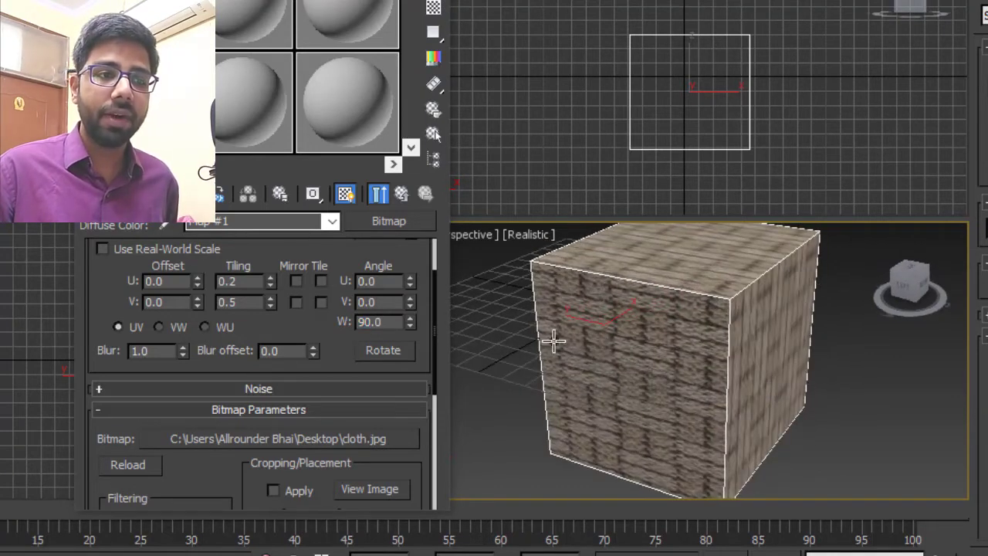
pyautogui.keyDown('alt'); pyautogui.moveTo(702, 354); pyautogui.dragTo(799, 353, button='middle'); pyautogui.keyUp('alt')
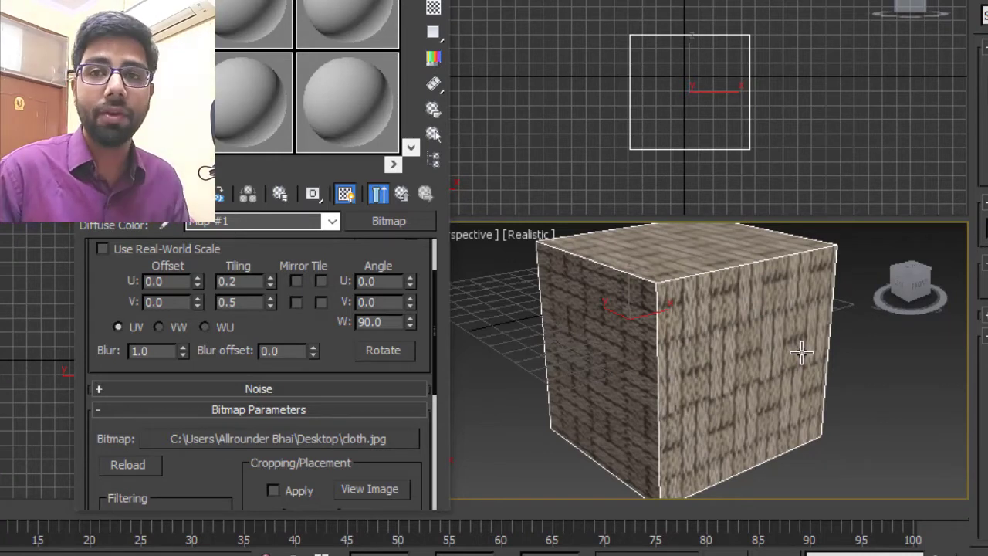
# Step: Set the cloth map's W angle to 45 and inspect the diagonal weave on the box
pyautogui.moveTo(395, 321); pyautogui.dragTo(316, 322)
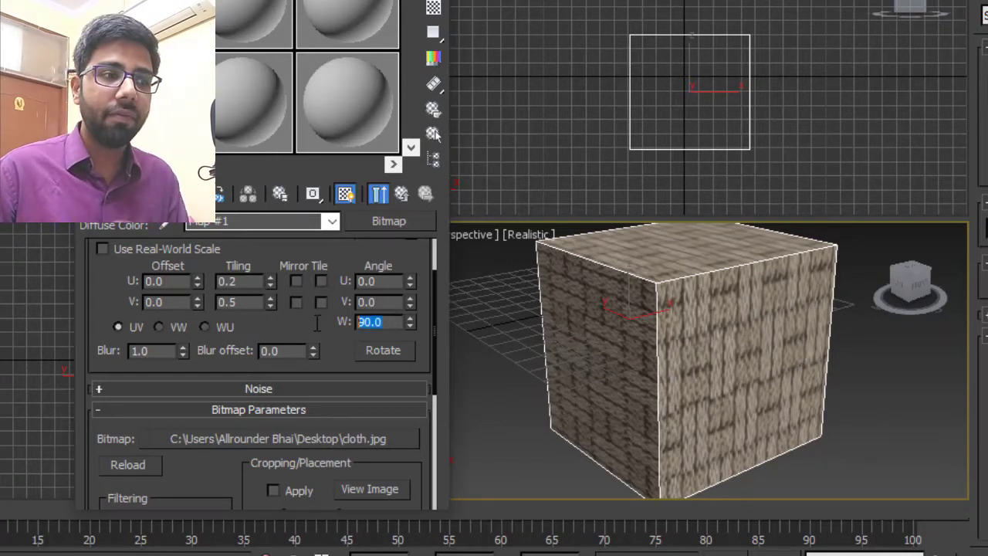
pyautogui.write('45')
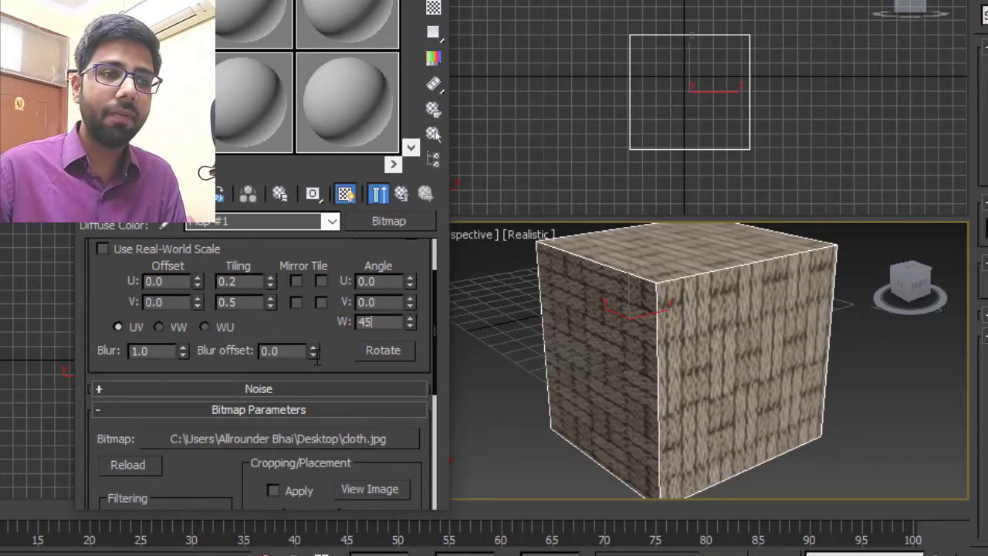
pyautogui.press('Return')
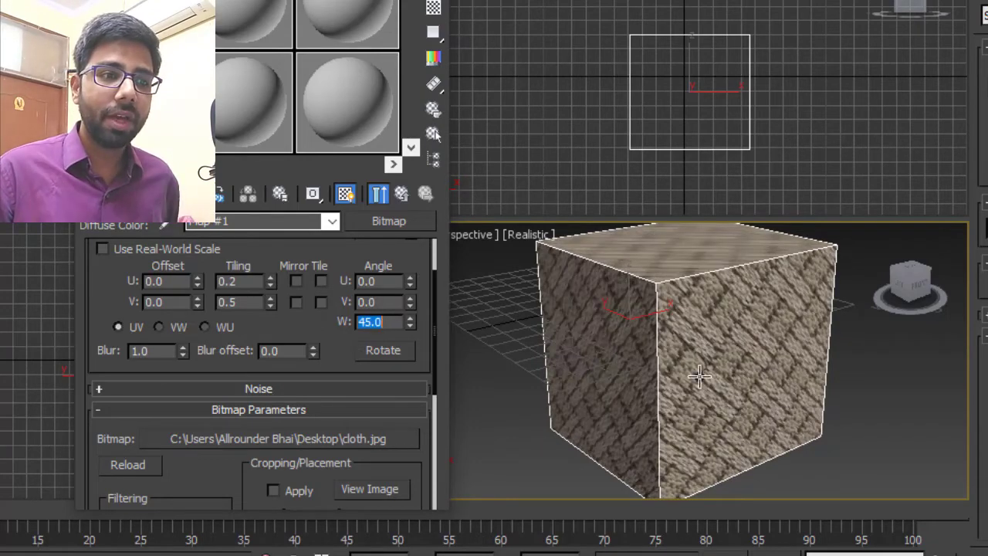
pyautogui.keyDown('alt'); pyautogui.moveTo(700, 376); pyautogui.dragTo(751, 383, button='middle'); pyautogui.keyUp('alt')
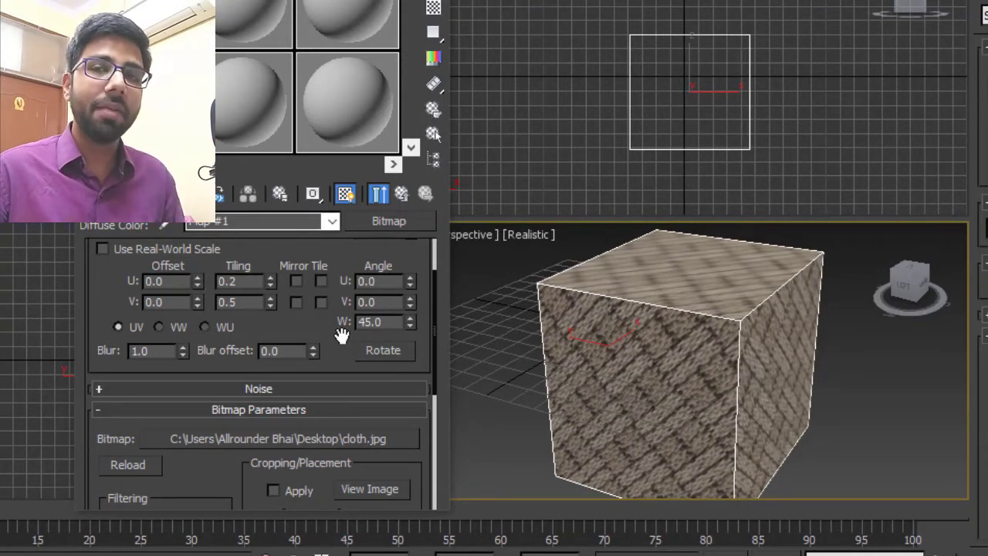
# Step: Shift the cloth map horizontally by stepping its U offset up and back down to 0.13
pyautogui.doubleClick(154, 281)
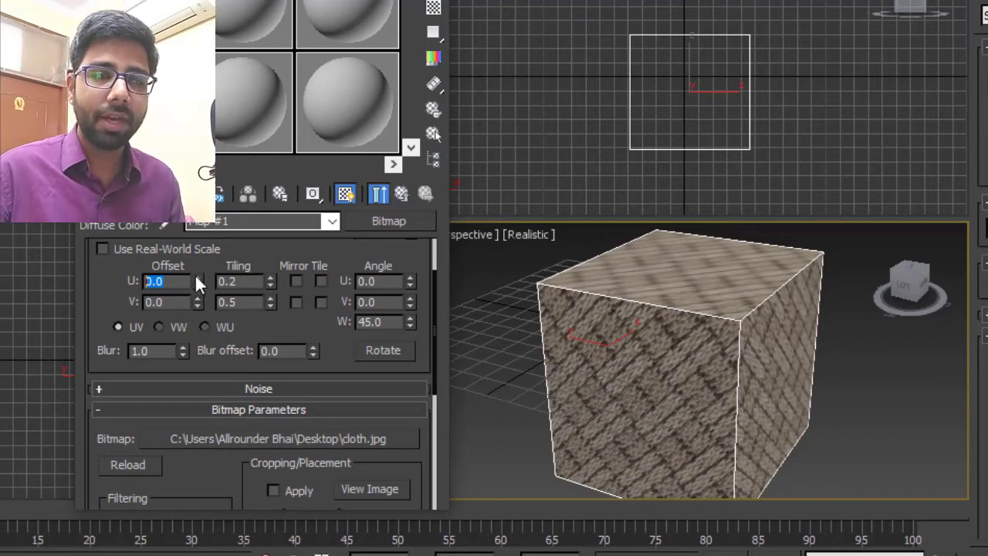
pyautogui.click(196, 277)
pyautogui.click(196, 276)
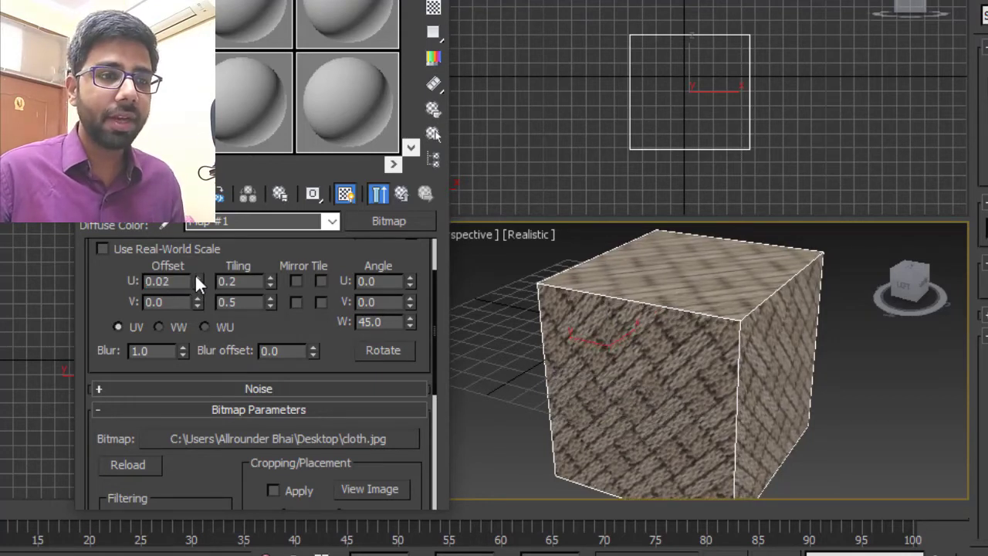
pyautogui.click(195, 277)
pyautogui.click(196, 276)
pyautogui.click(196, 277)
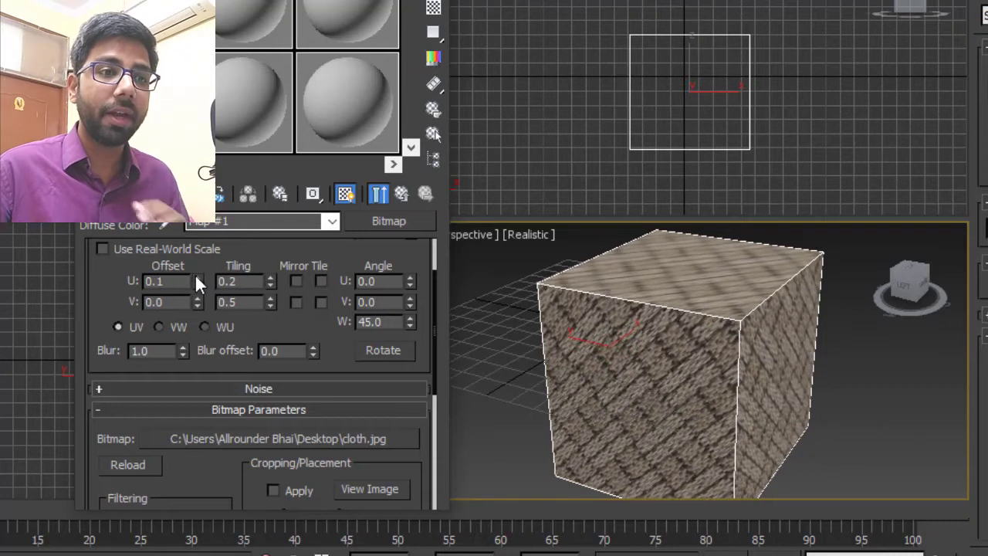
pyautogui.click(196, 277)
pyautogui.click(196, 277)
pyautogui.click(196, 276)
pyautogui.click(196, 276)
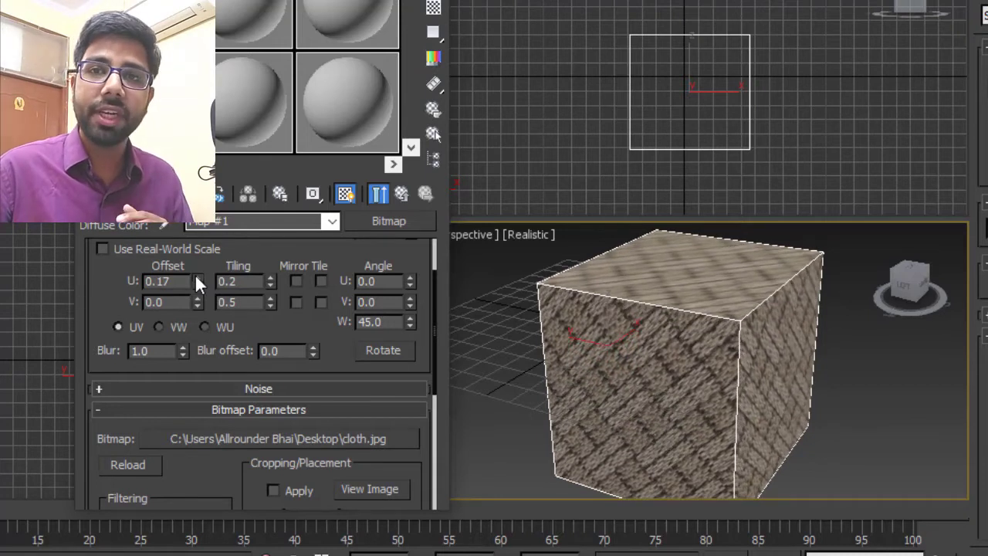
pyautogui.click(196, 277)
pyautogui.click(196, 276)
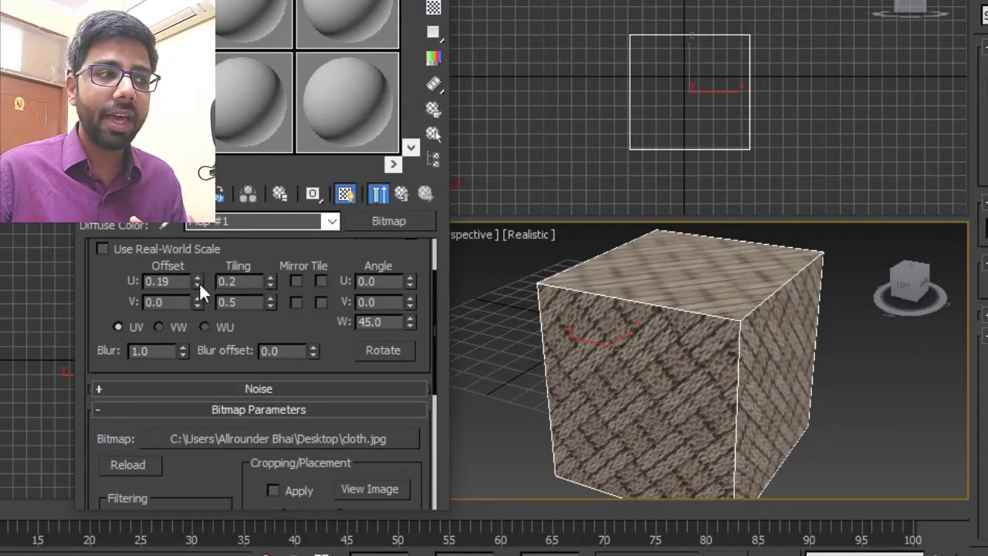
pyautogui.click(199, 282)
pyautogui.click(199, 282)
pyautogui.click(199, 282)
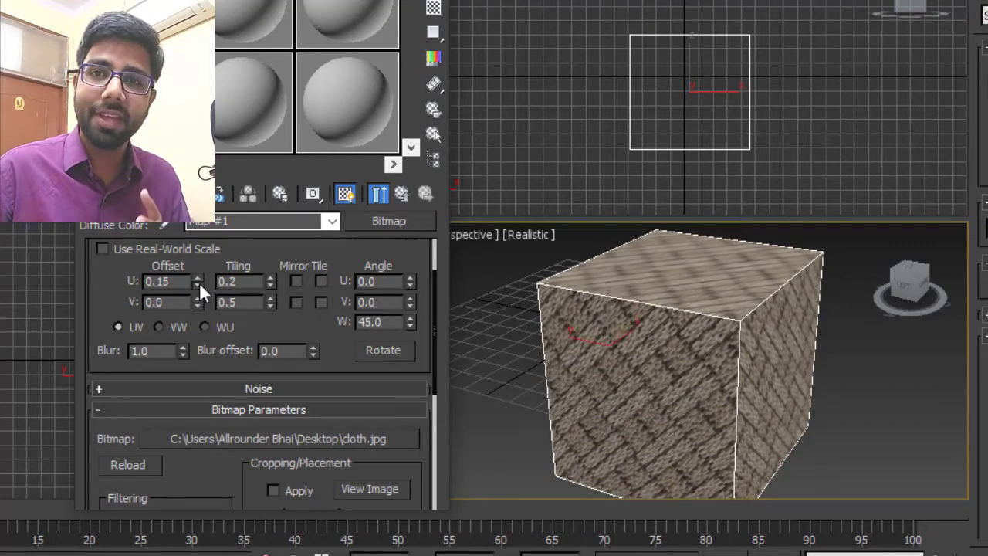
pyautogui.click(199, 283)
pyautogui.click(199, 282)
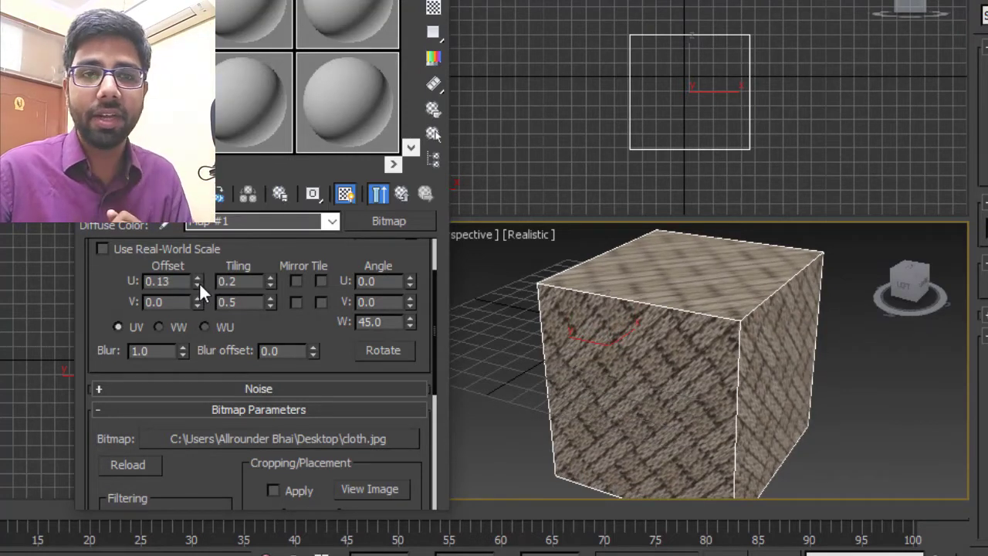
# Step: Shift the cloth map vertically by stepping its V offset up and back down to 0.03
pyautogui.click(199, 298)
pyautogui.click(199, 297)
pyautogui.click(199, 298)
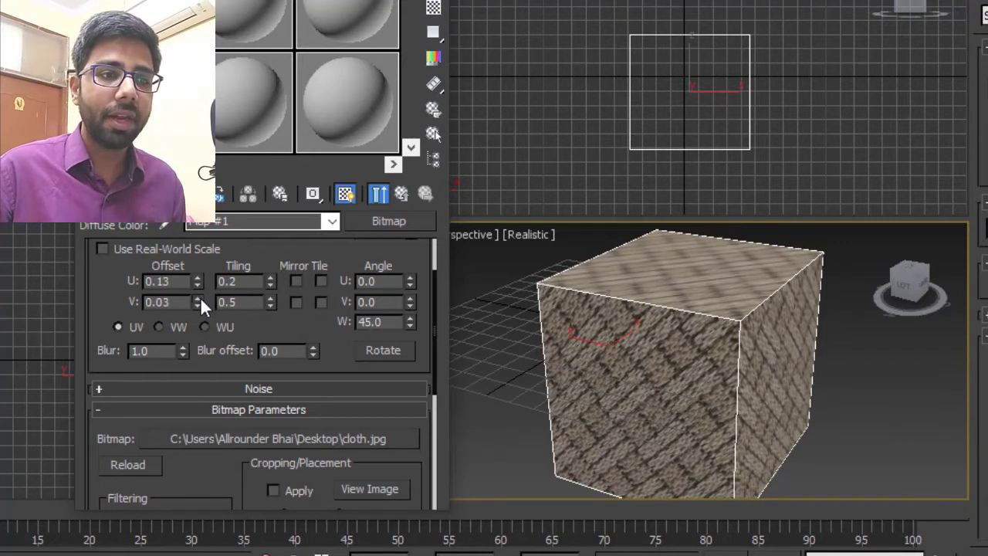
pyautogui.click(199, 298)
pyautogui.click(199, 298)
pyautogui.click(200, 297)
pyautogui.click(199, 298)
pyautogui.click(199, 297)
pyautogui.click(199, 298)
pyautogui.click(199, 298)
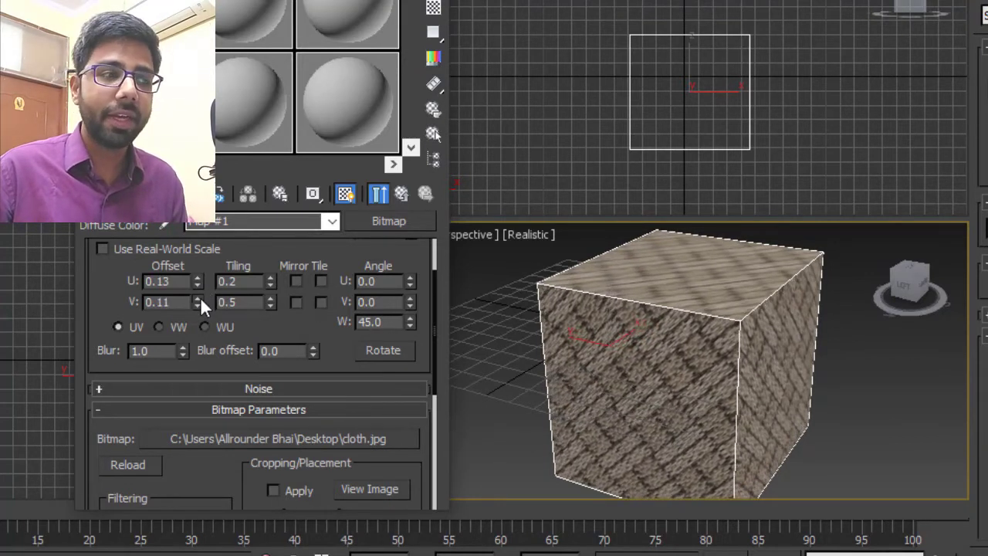
pyautogui.click(199, 298)
pyautogui.click(199, 297)
pyautogui.click(199, 305)
pyautogui.click(199, 305)
pyautogui.click(199, 305)
pyautogui.click(199, 305)
pyautogui.click(199, 305)
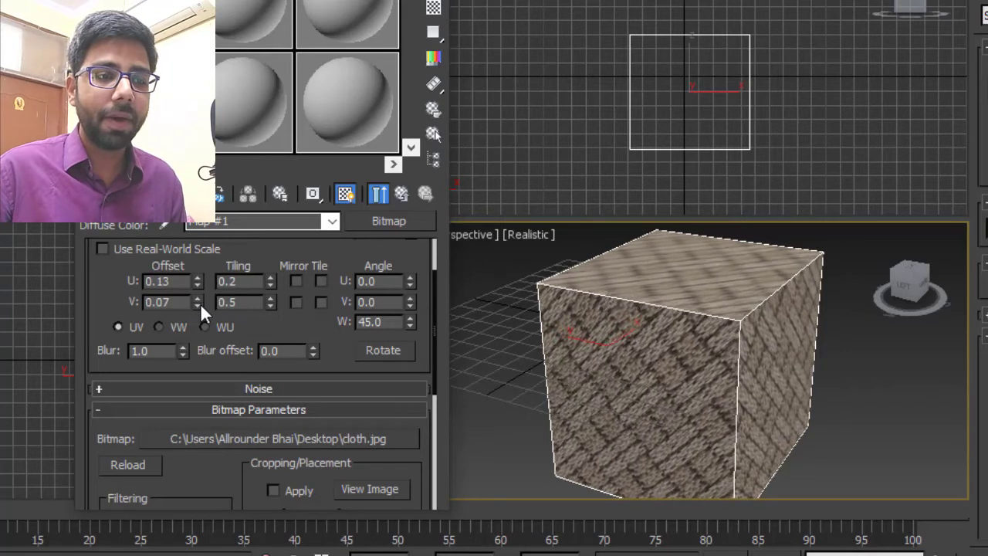
pyautogui.click(199, 305)
pyautogui.click(199, 305)
# Step: Switch the cloth map's coordinate plane to WU and set its W angle to 0
pyautogui.moveTo(283, 327); pyautogui.dragTo(283, 331)
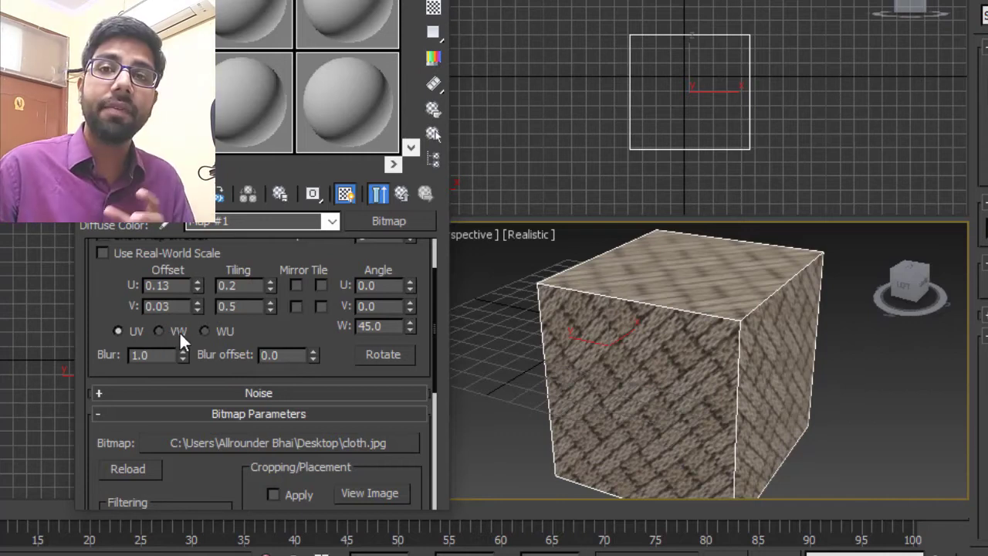
pyautogui.click(224, 333)
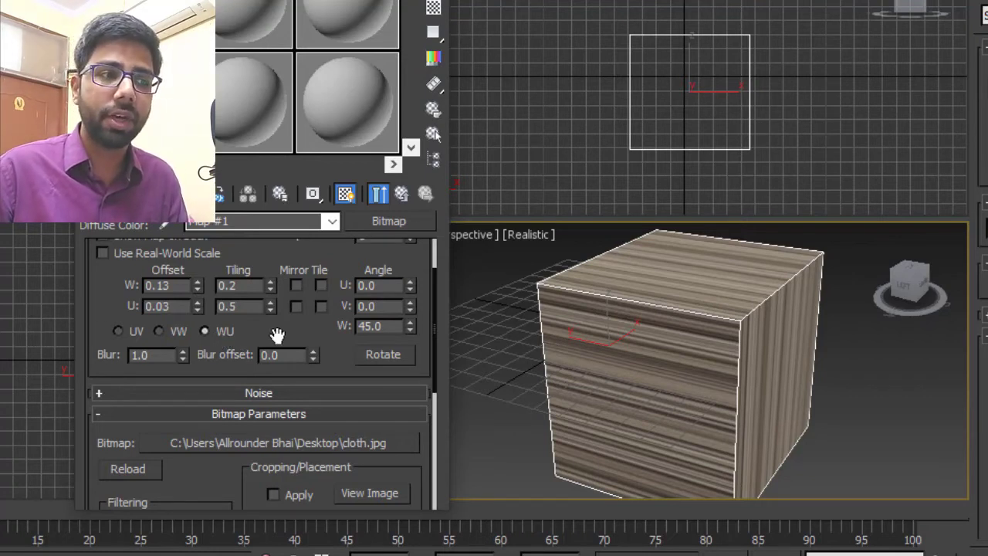
pyautogui.doubleClick(382, 326)
pyautogui.write('0')
pyautogui.press('Return')
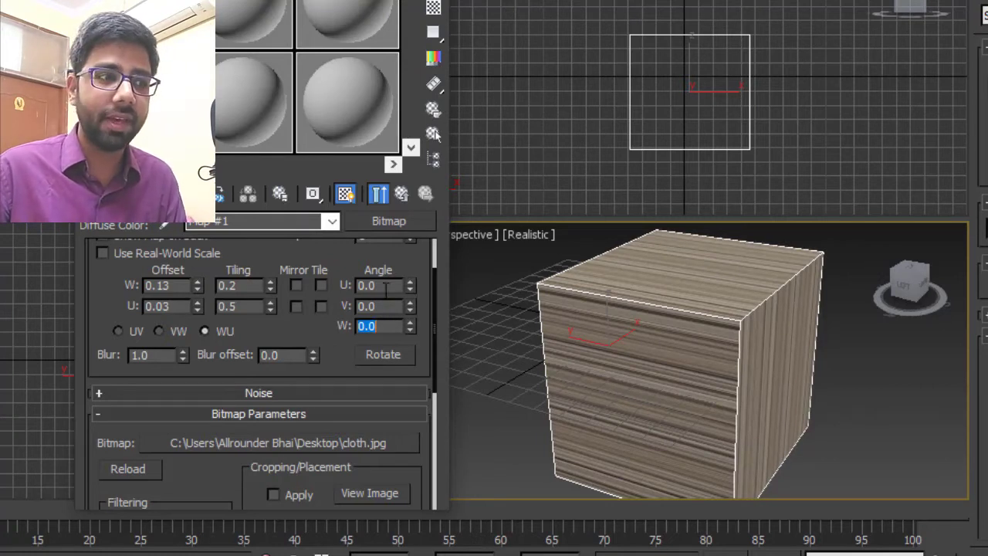
# Step: Try U angles of 75 and 45 on the cloth map and return the angle to 0
pyautogui.doubleClick(382, 286)
pyautogui.write('75')
pyautogui.press('Return')
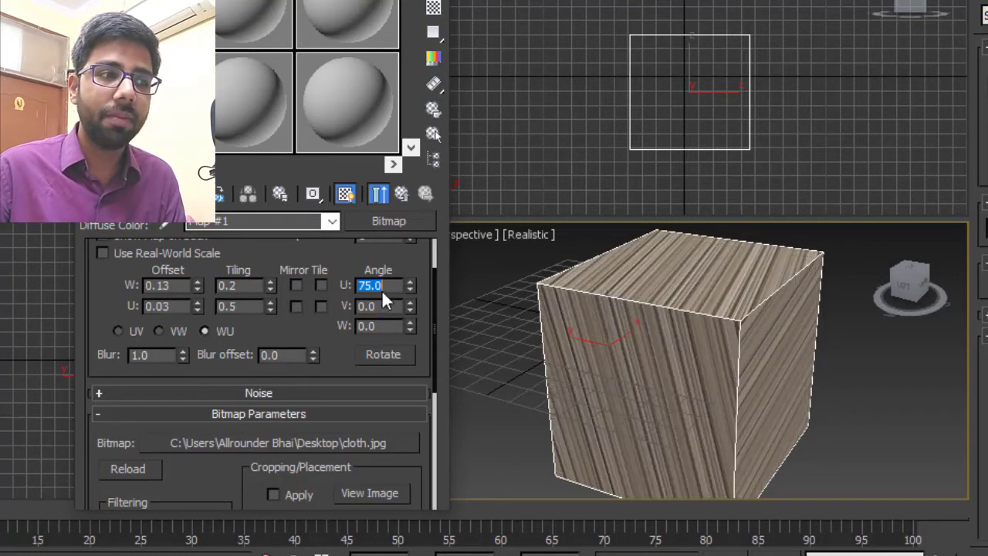
pyautogui.write('45')
pyautogui.press('Return')
pyautogui.write('0')
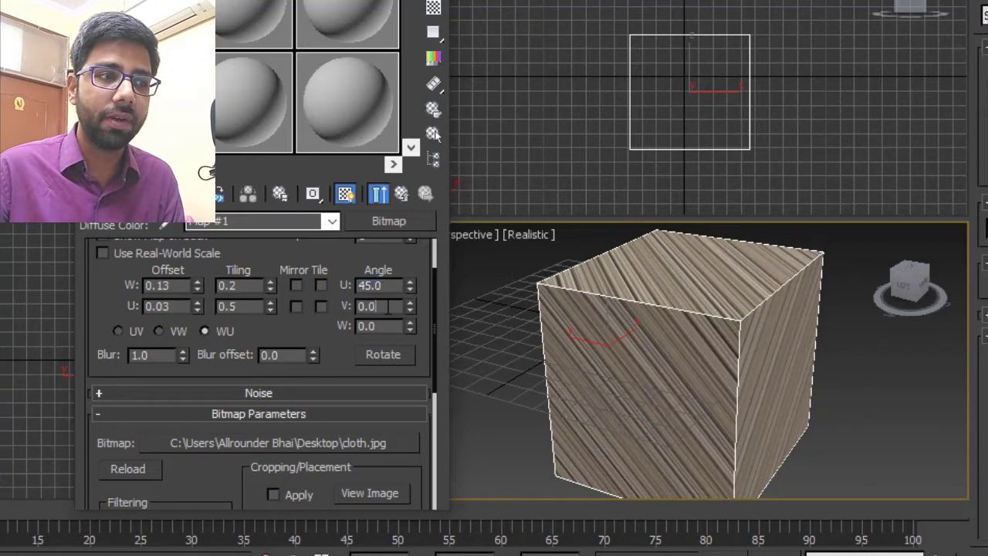
# Step: Set the cloth map's V angle to 45
pyautogui.press('Tab')
pyautogui.write('45')
pyautogui.press('Return')
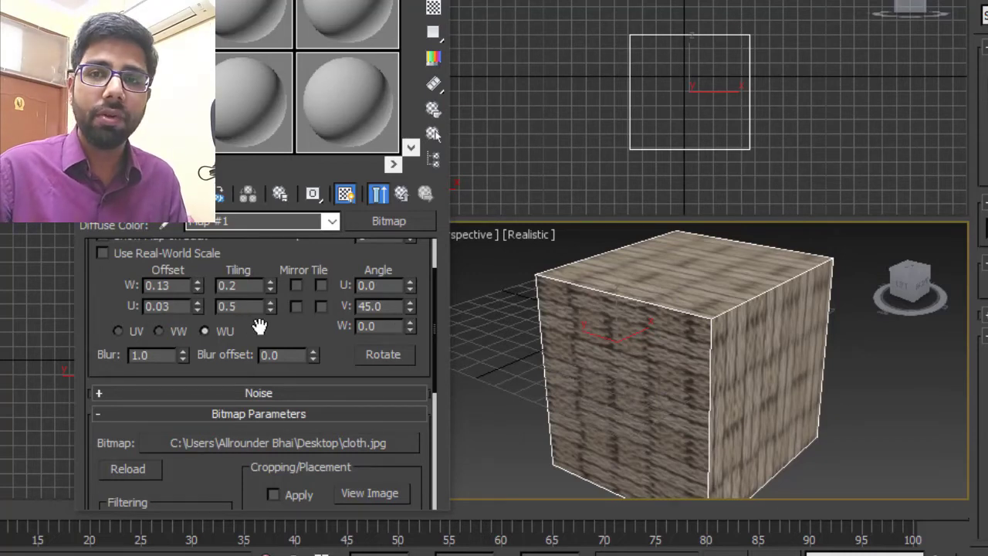
# Step: Set the cloth map's blur to 0.85
pyautogui.moveTo(263, 326); pyautogui.dragTo(289, 295)
pyautogui.moveTo(154, 322); pyautogui.dragTo(84, 324)
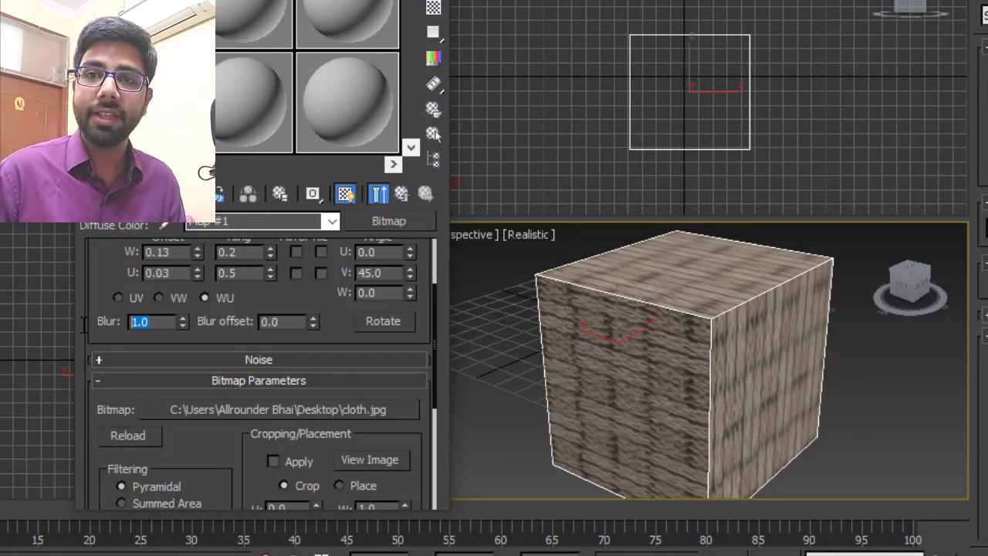
pyautogui.write('0.85')
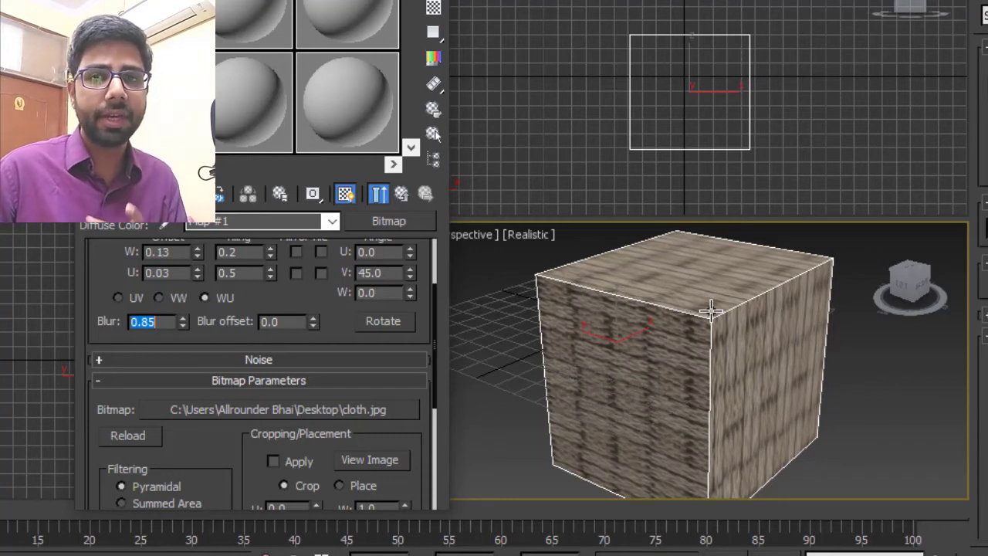
pyautogui.click(271, 326)
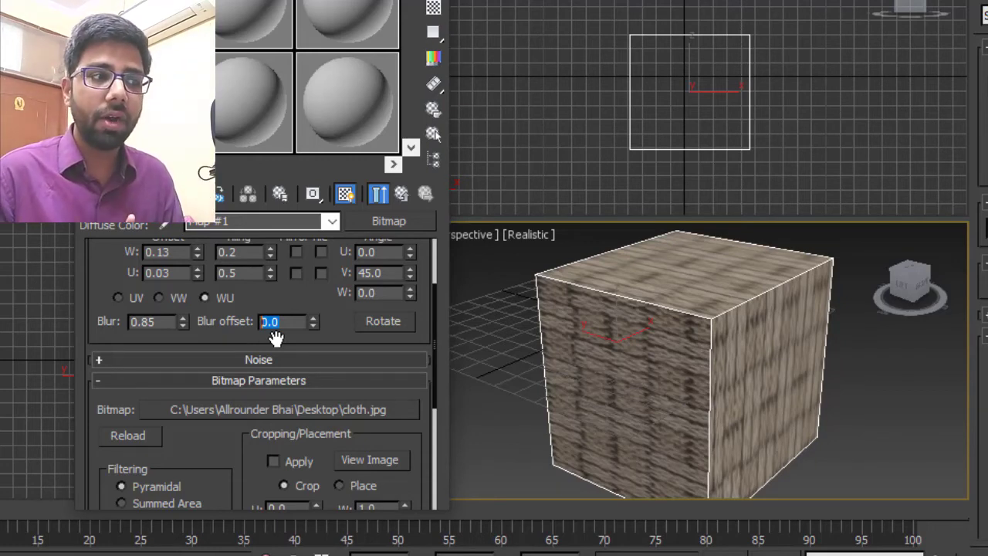
pyautogui.scroll(2, 335, 395)
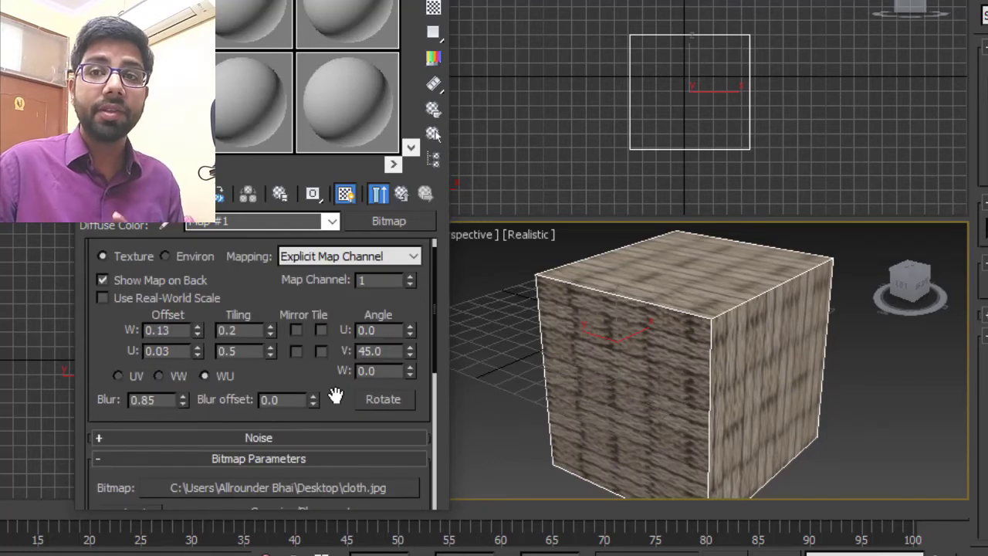
pyautogui.scroll(1, 335, 395)
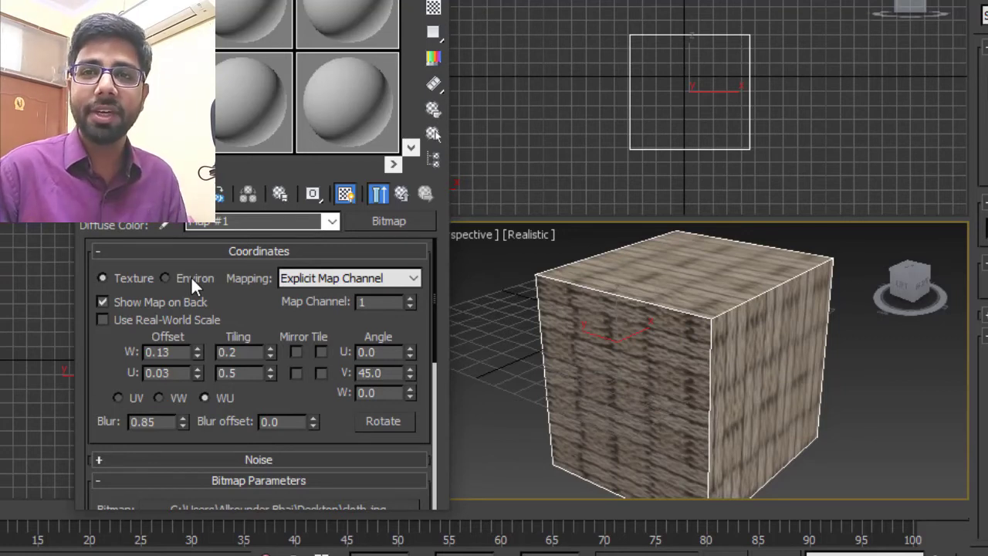
pyautogui.scroll(-5, 191, 275)
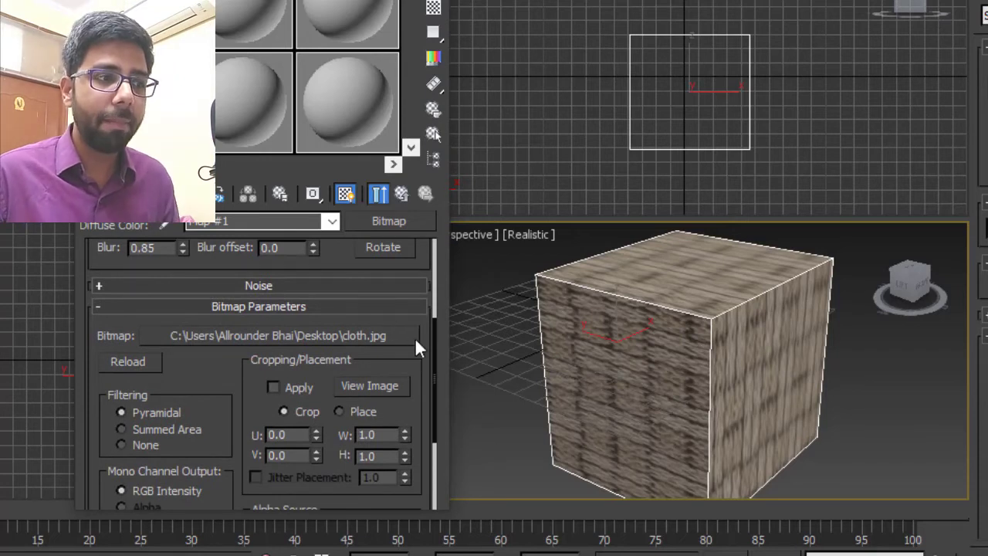
# Step: Try the fdgdfg image as the map's bitmap and switch the bitmap back to the cloth image
pyautogui.moveTo(415, 319); pyautogui.dragTo(414, 304)
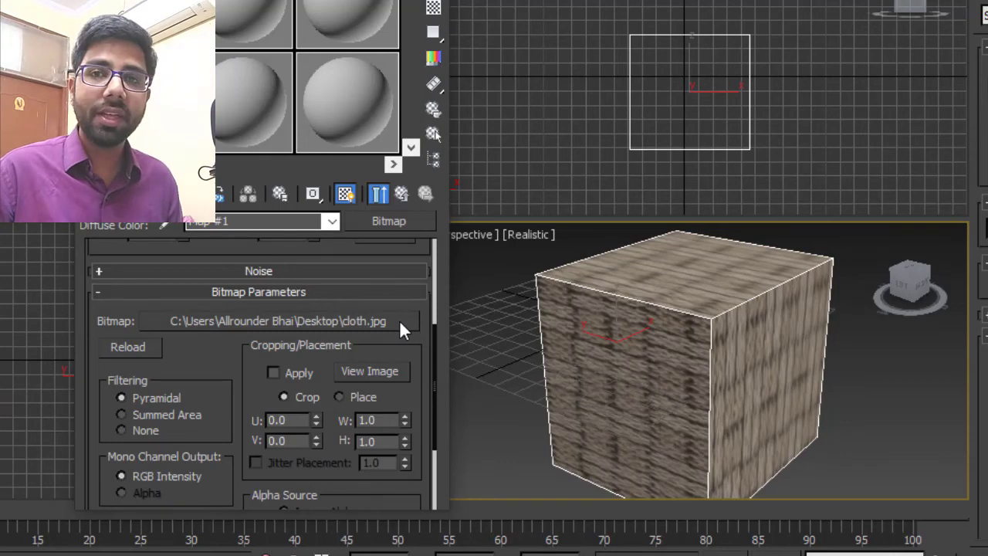
pyautogui.click(399, 322)
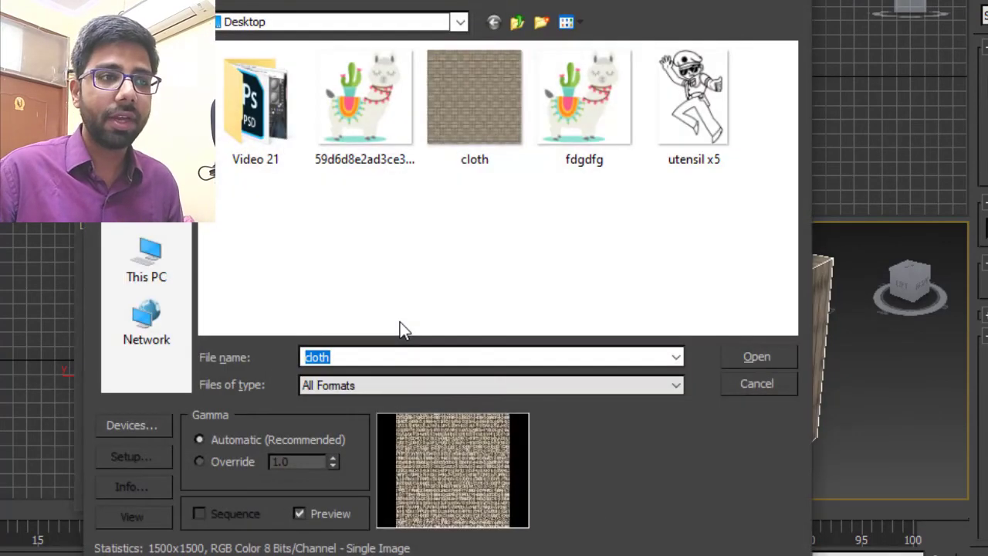
pyautogui.click(579, 82)
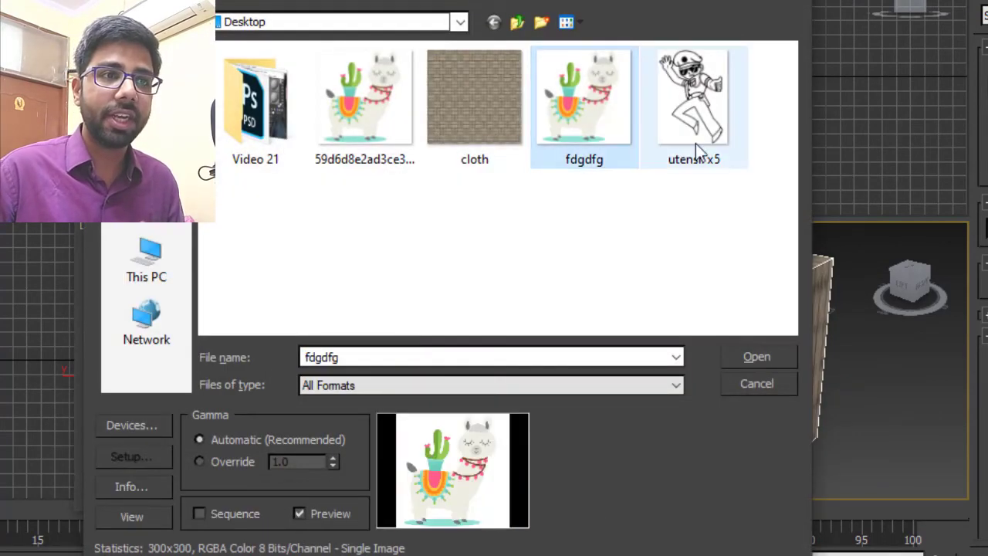
pyautogui.click(764, 361)
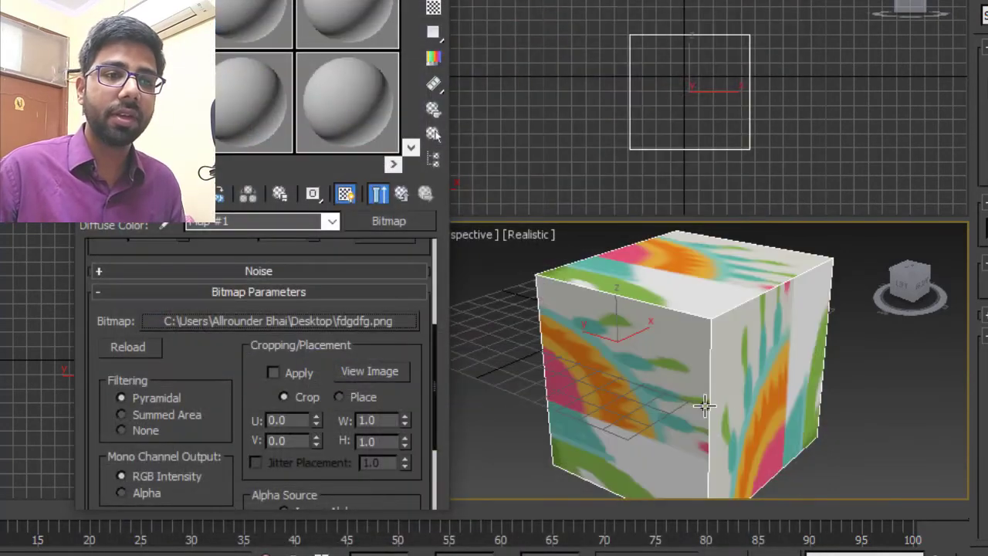
pyautogui.click(372, 322)
pyautogui.click(506, 97)
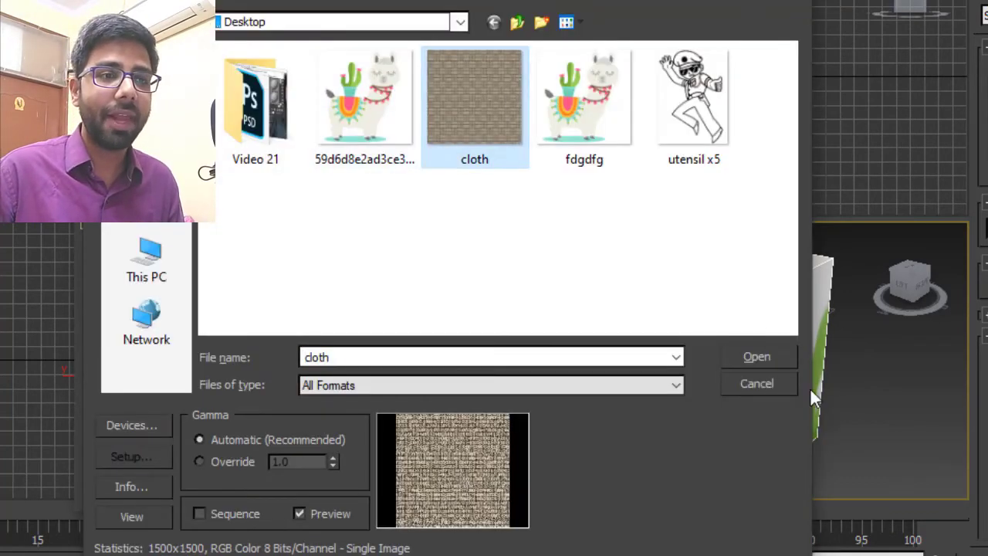
pyautogui.click(754, 356)
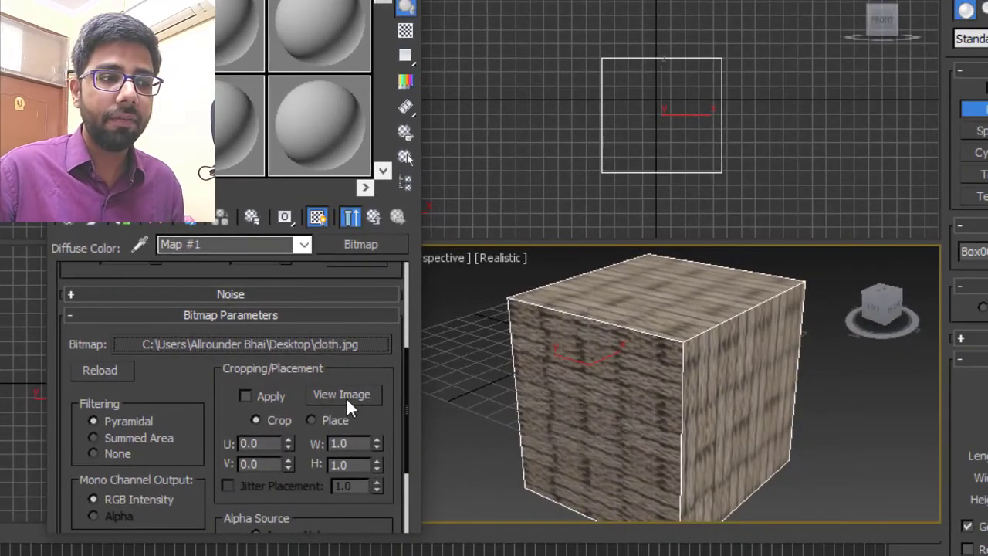
# Step: Open the cloth bitmap in the cropping and placement view
pyautogui.click(347, 399)
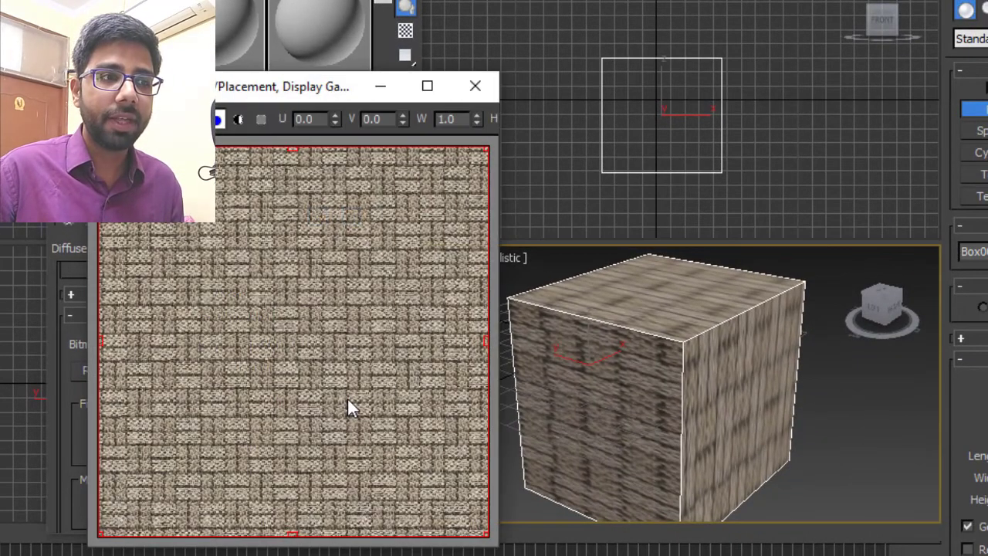